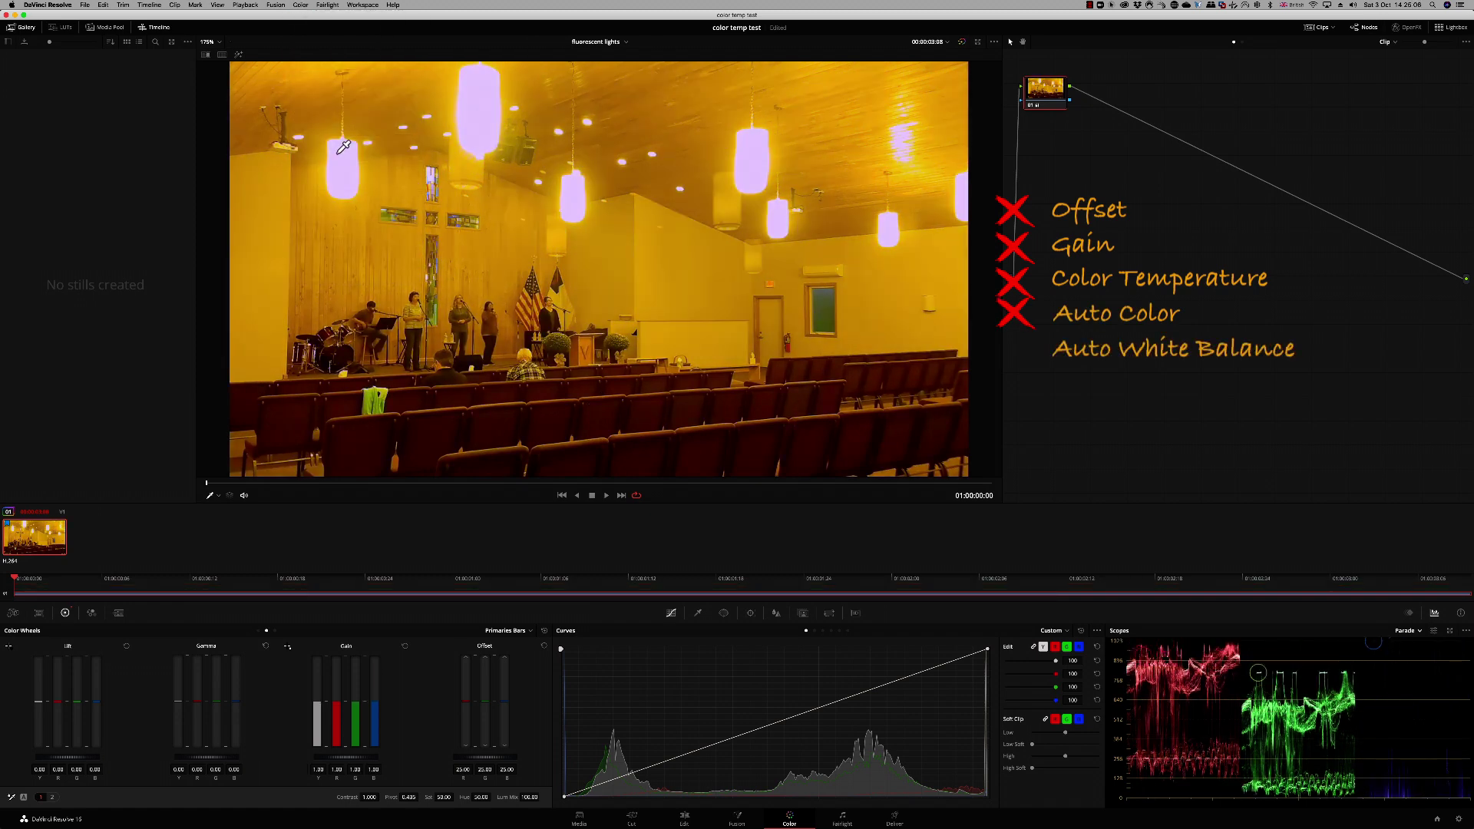
Try correcting the yellow cast with Auto Color and an automatic black balance sample from the dark stage area.
click(343, 146)
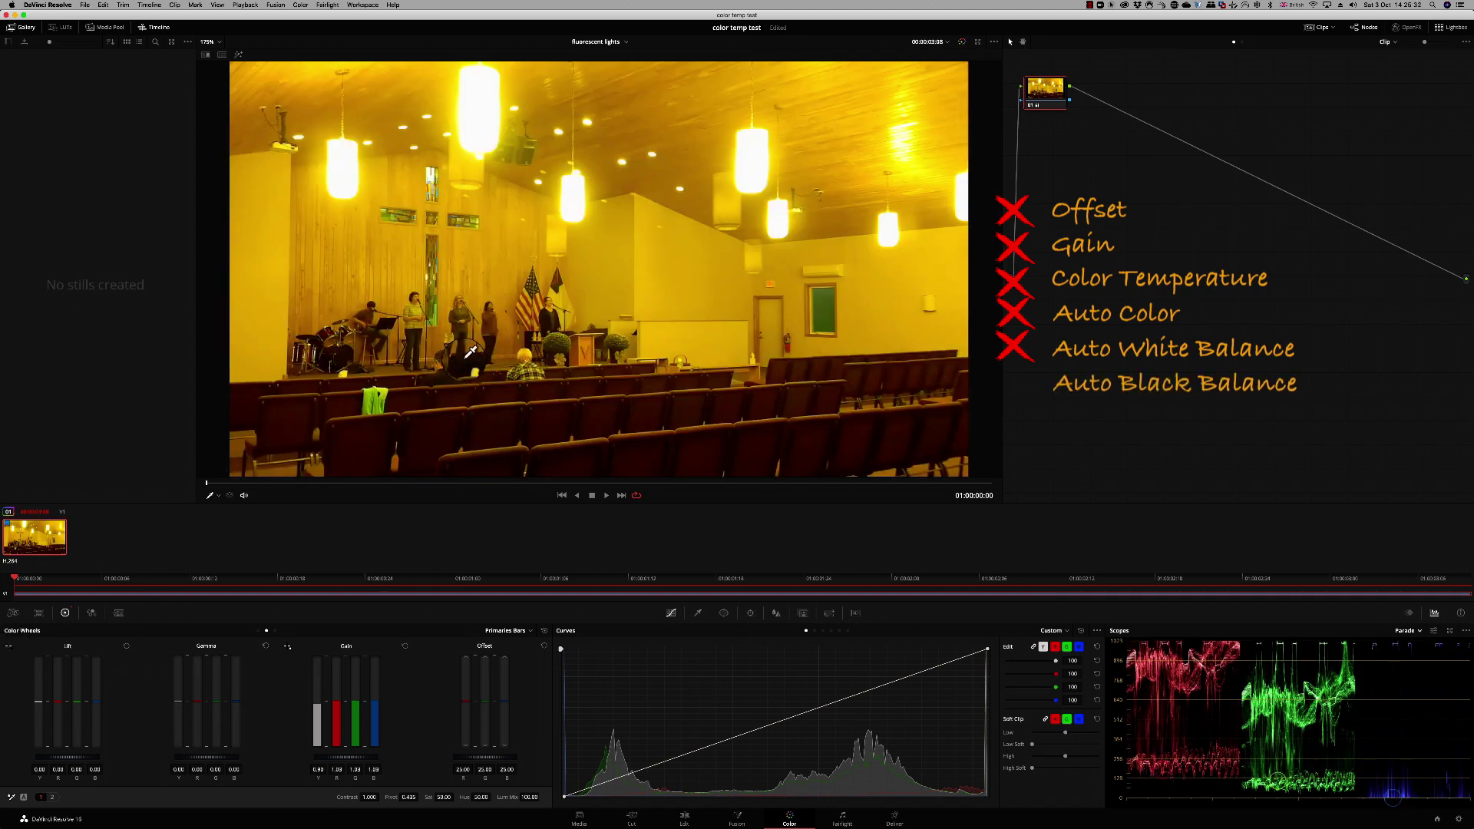
click(466, 355)
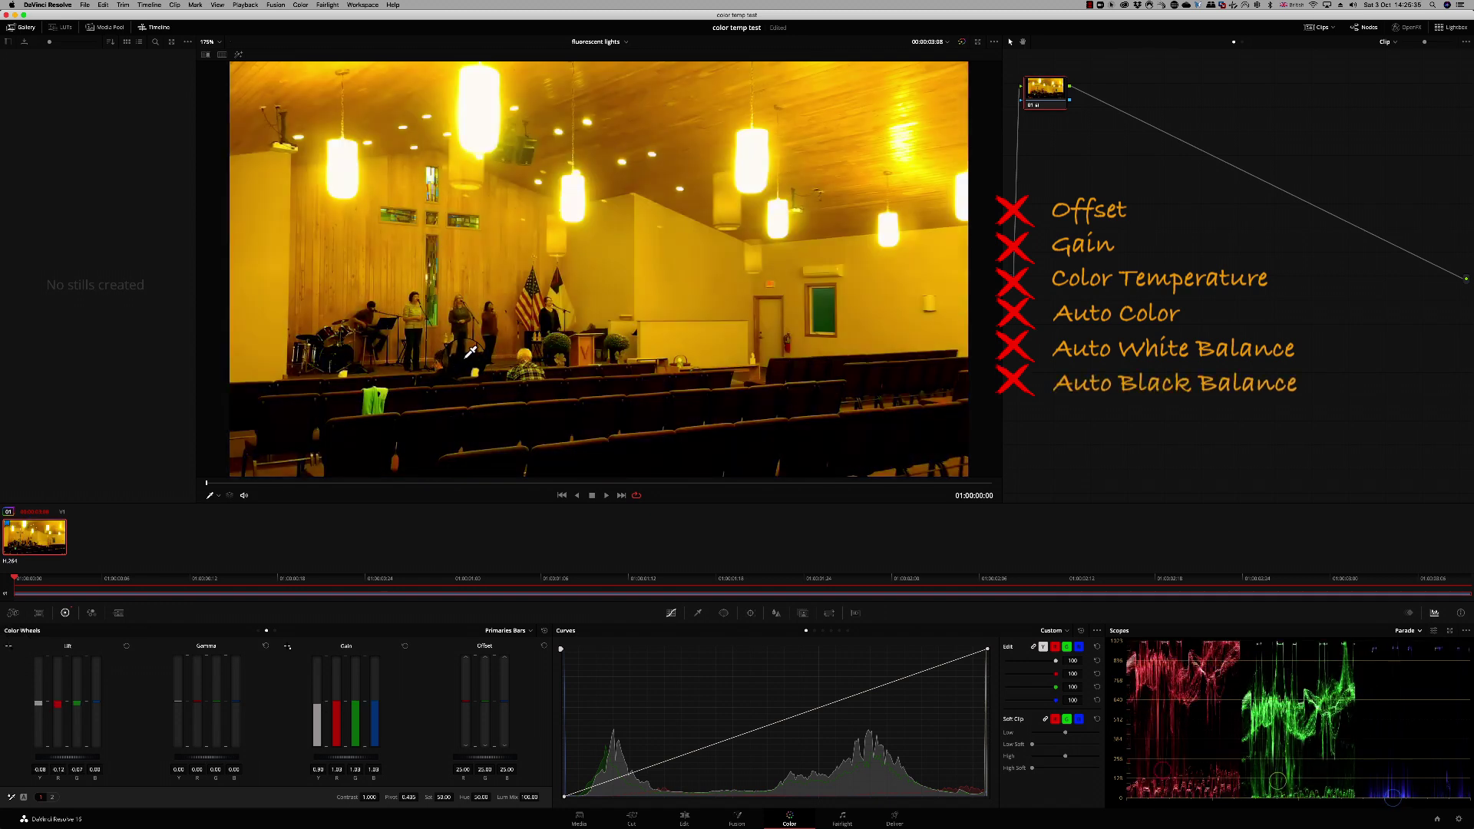
Inspect the clip's color distribution on the Vectorscope, and set the scope to Histogram.
click(1407, 631)
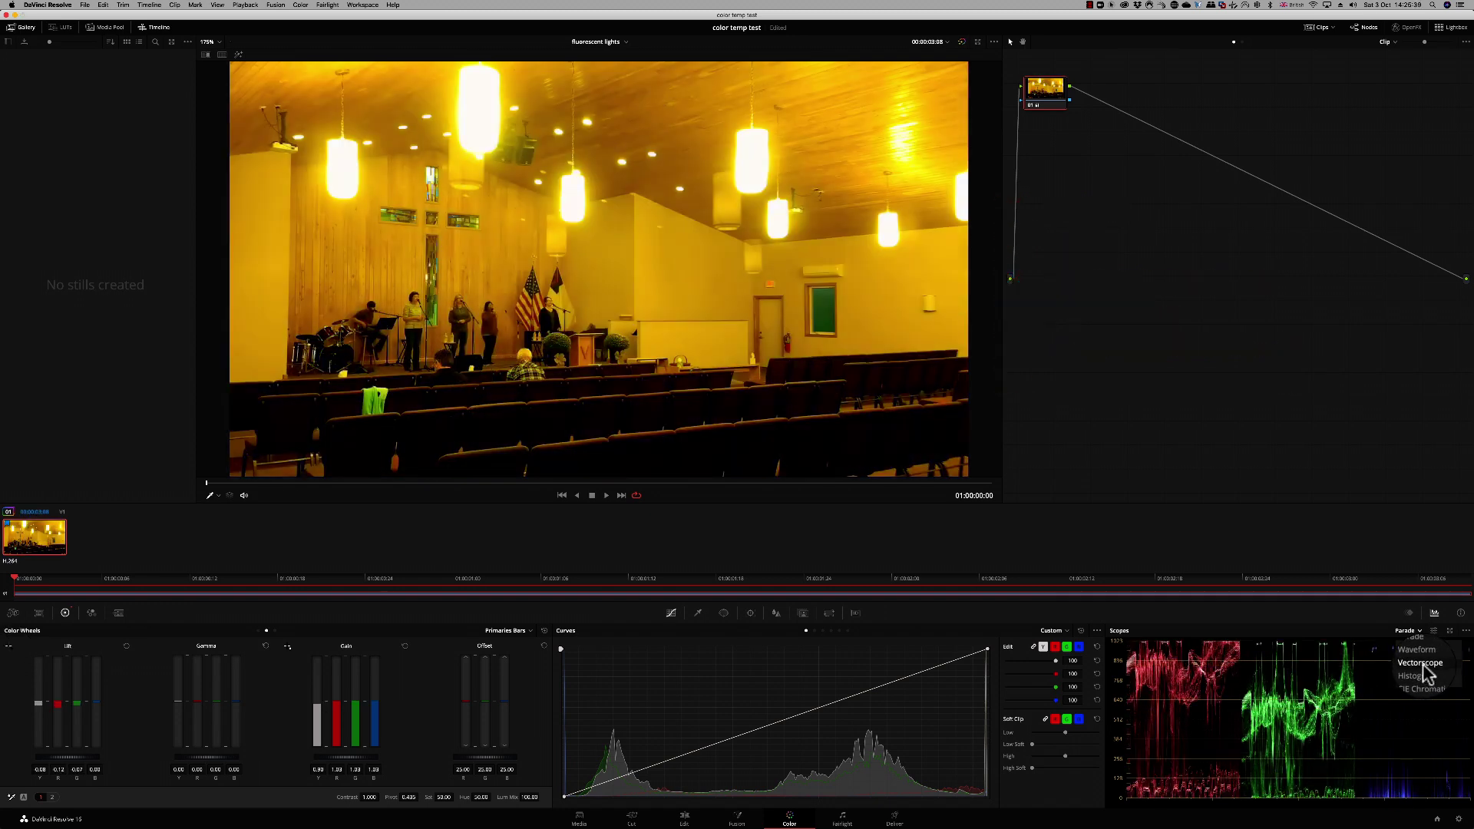
click(1420, 662)
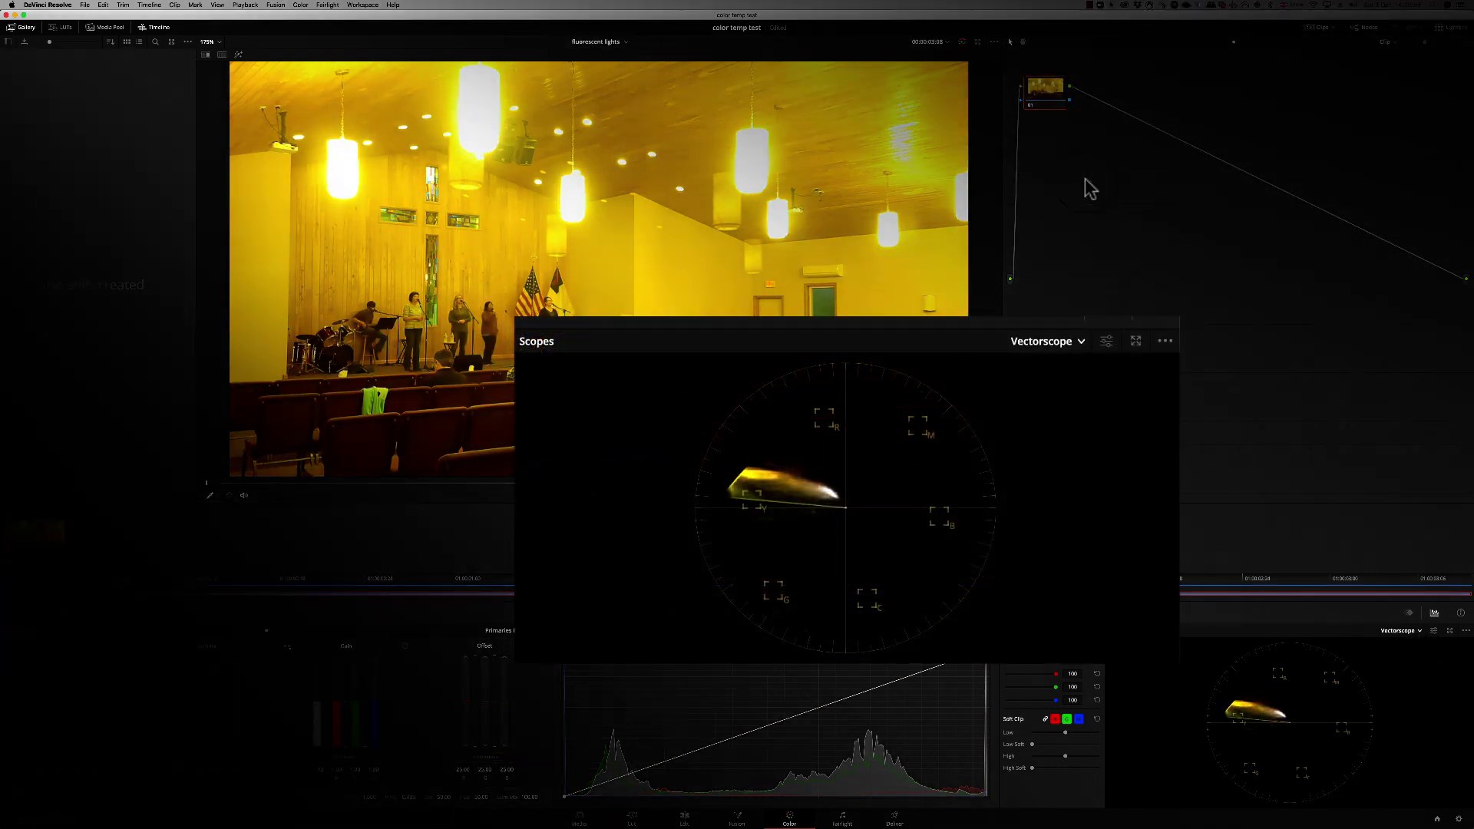
click(1419, 631)
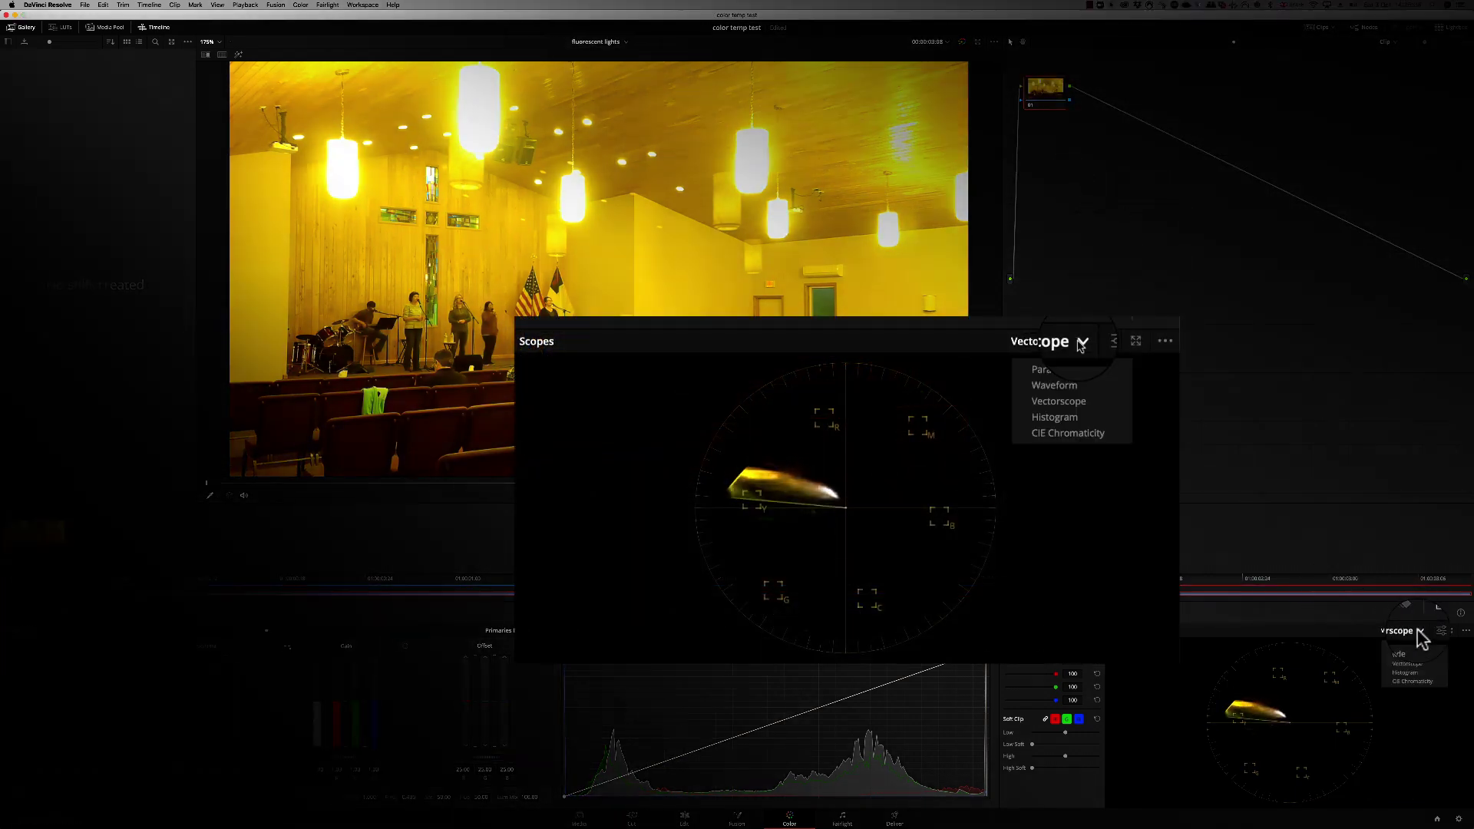
click(1410, 674)
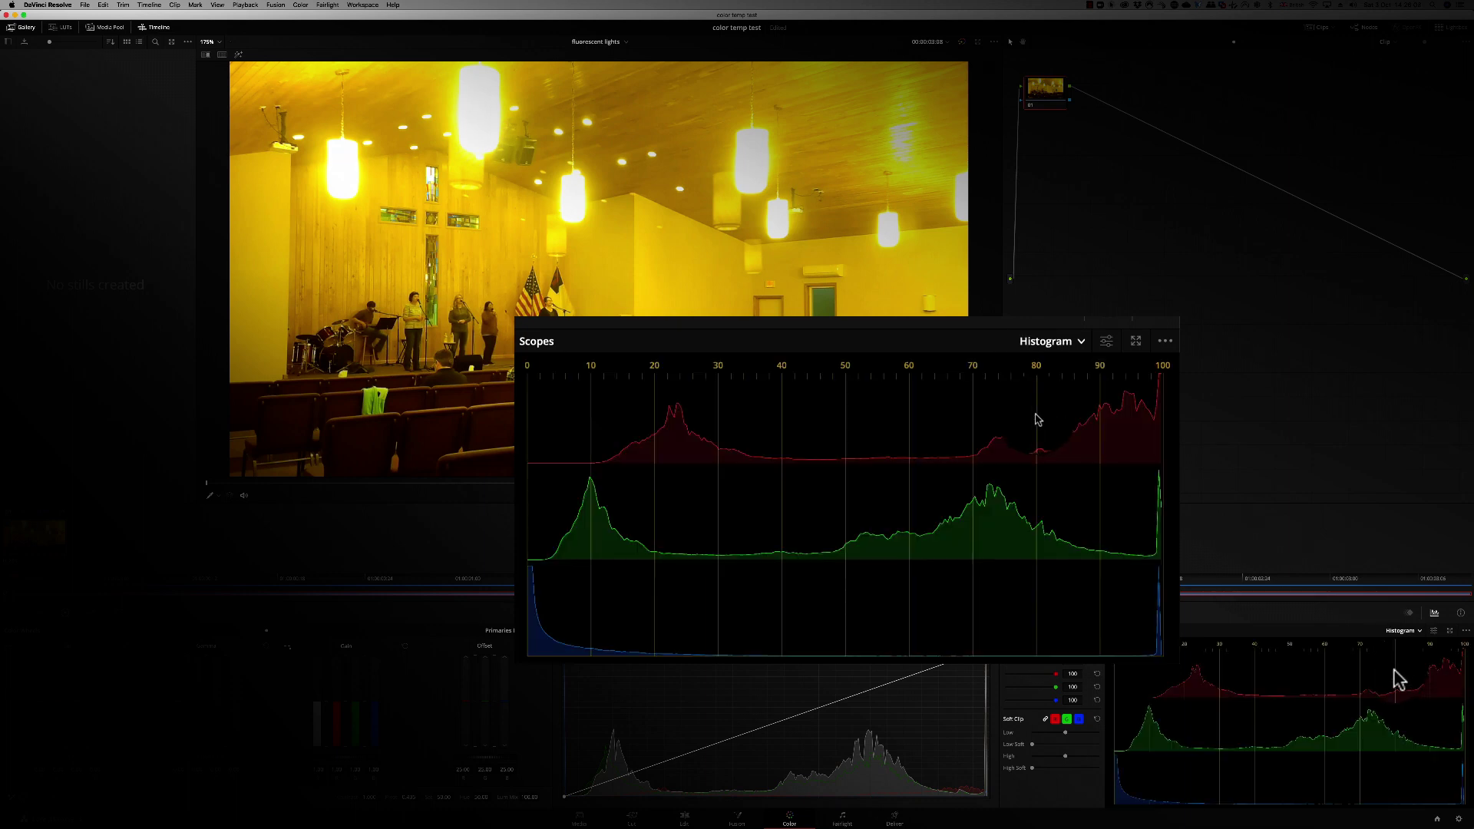
click(1387, 741)
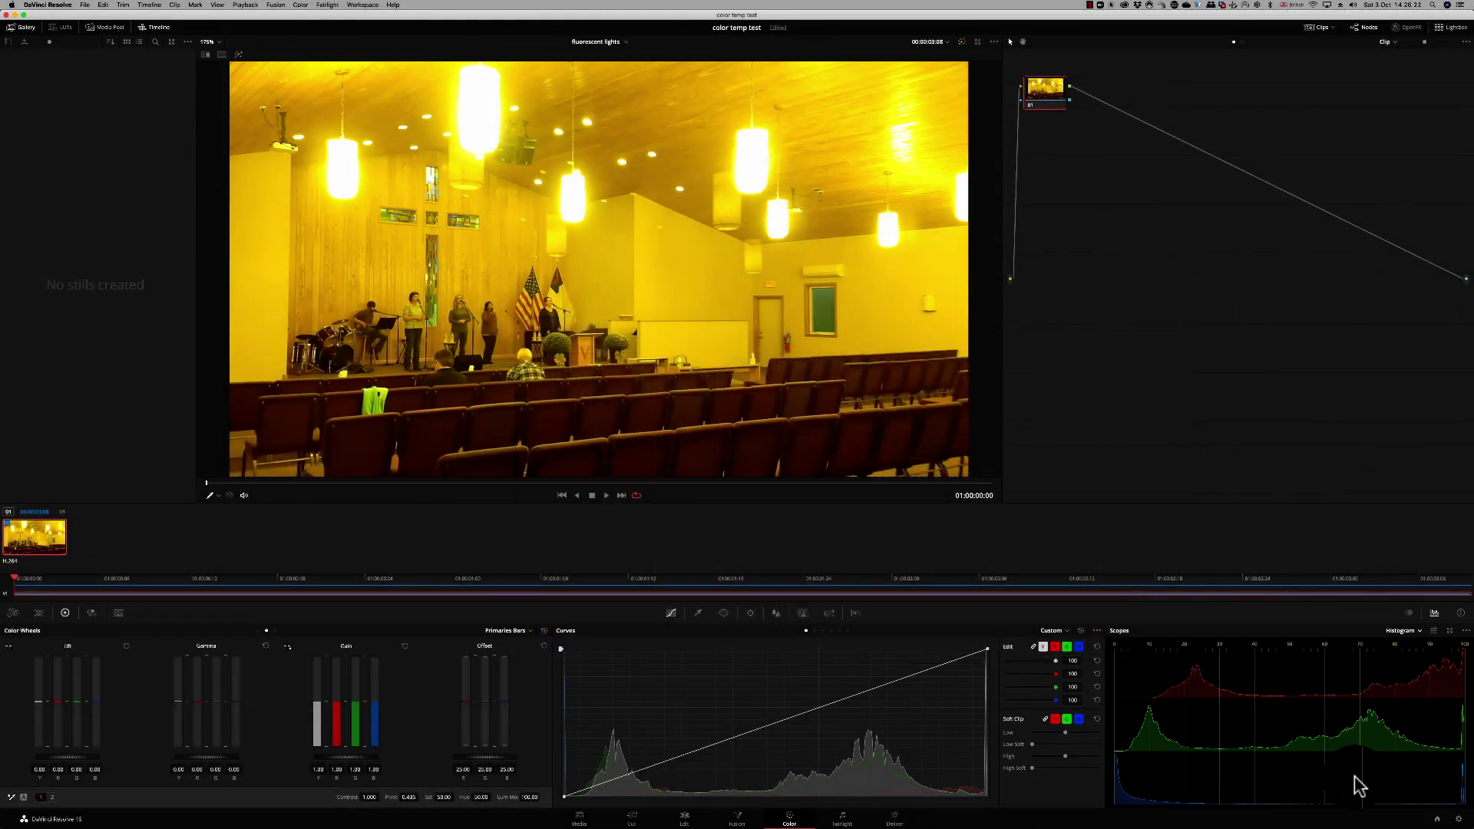
Add a splitter-combiner after the first node and balance its red branch with only the red channel shown in the viewer.
key(alt+y)
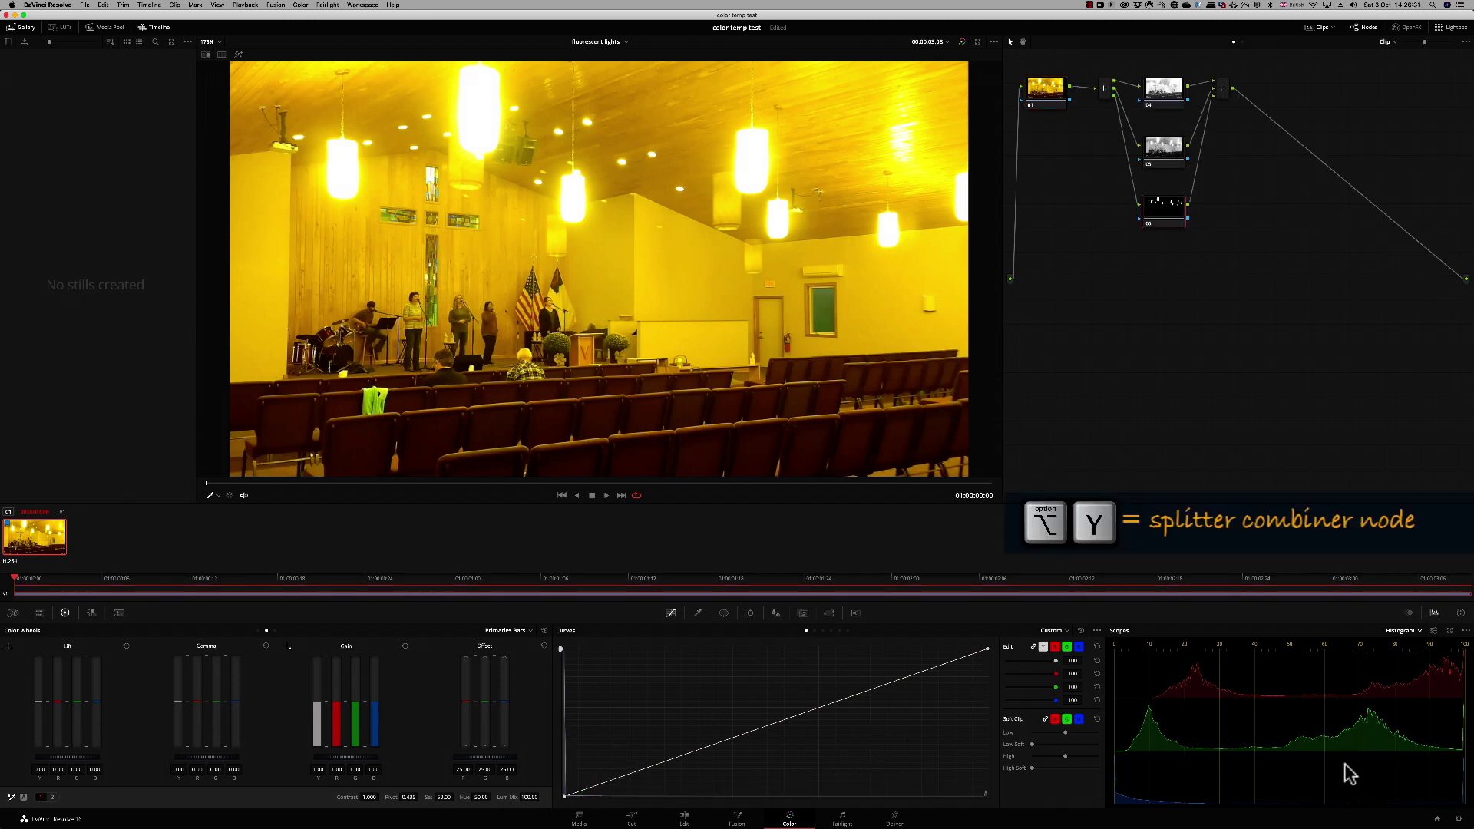
click(217, 5)
mouse_move(218, 46)
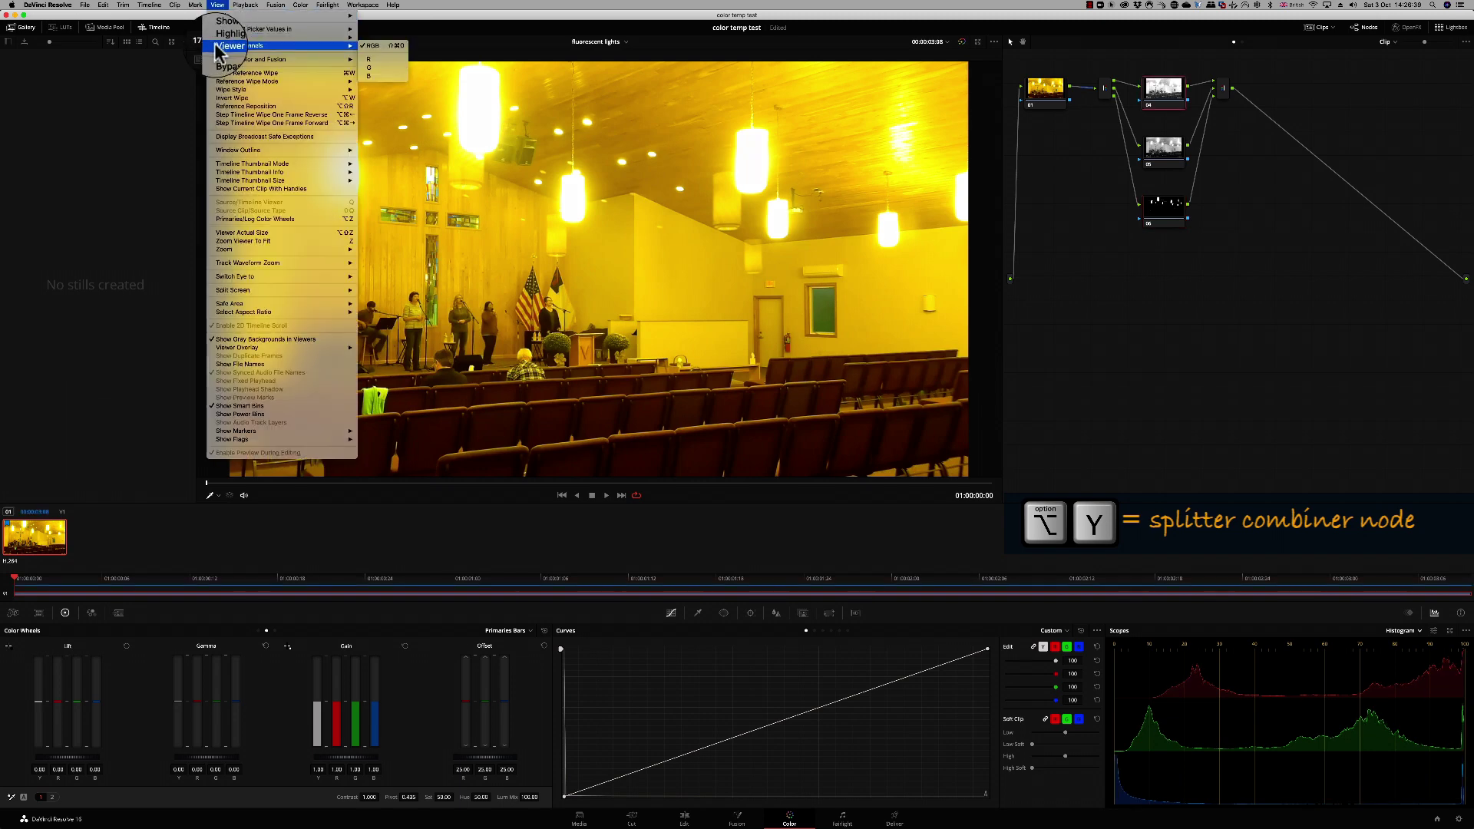
click(377, 59)
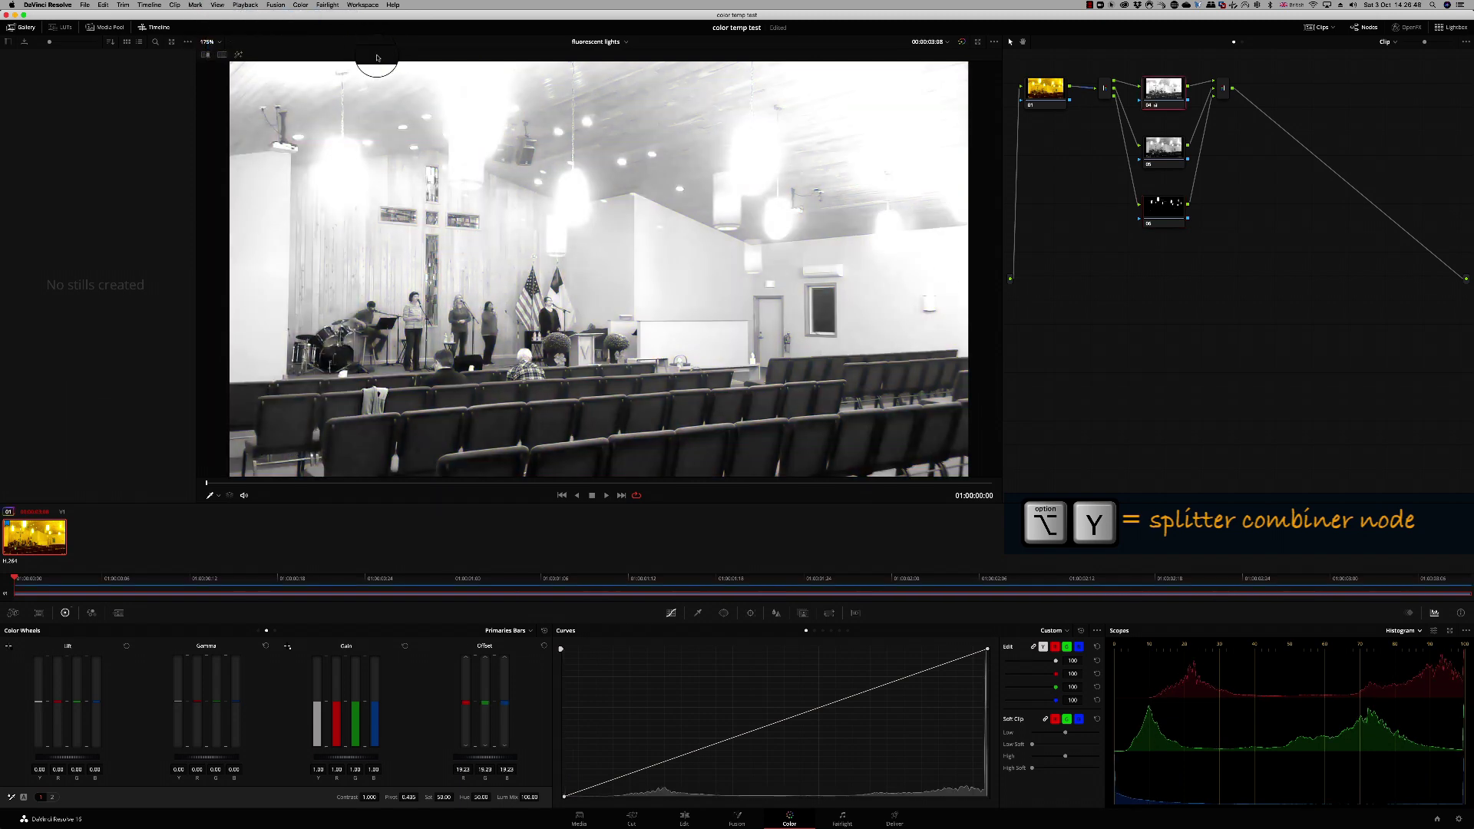
key(super+z)
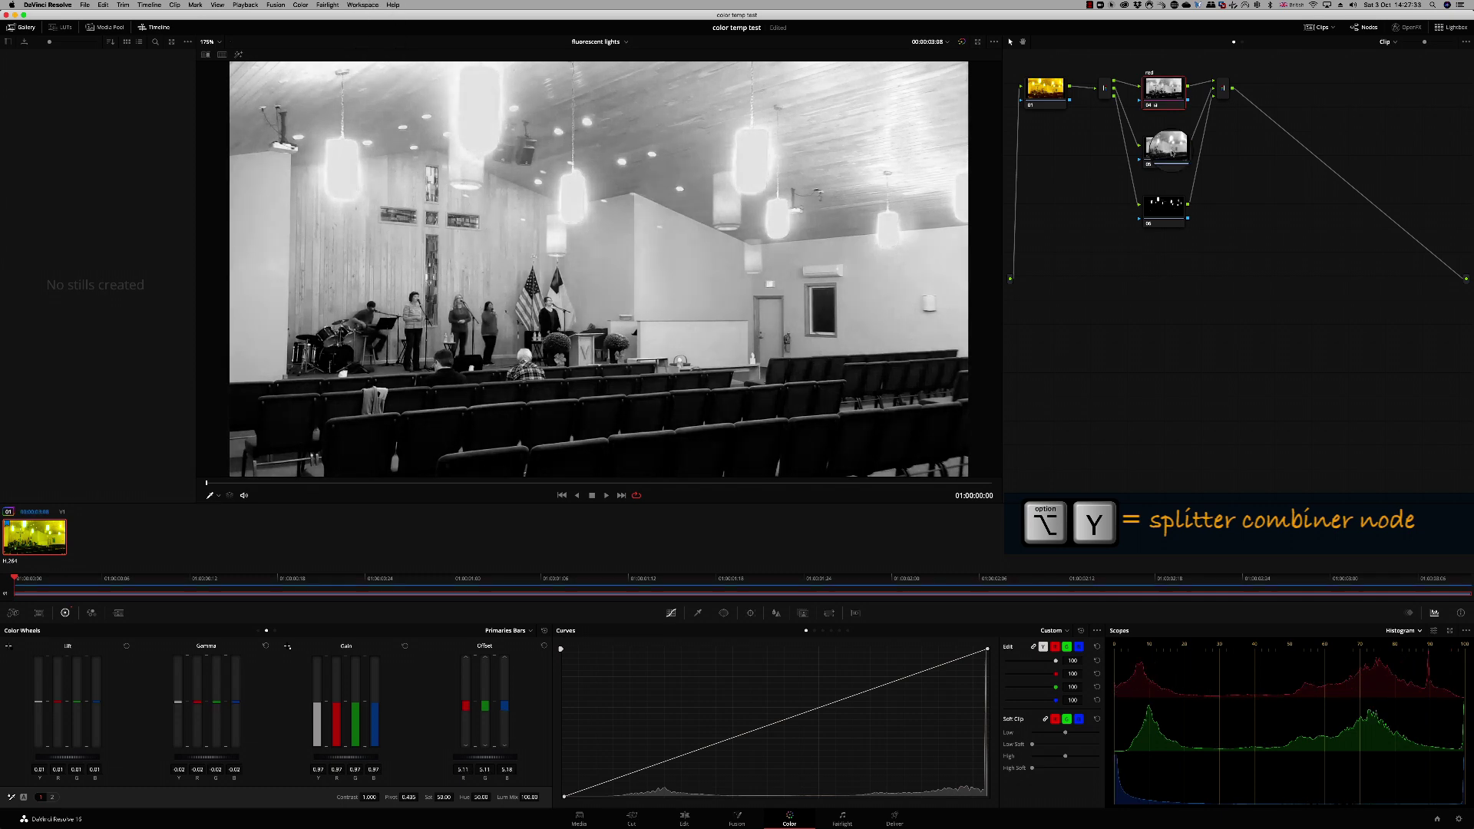
Show only the green channel in the viewer and balance the second branch node, labelled green.
click(1168, 149)
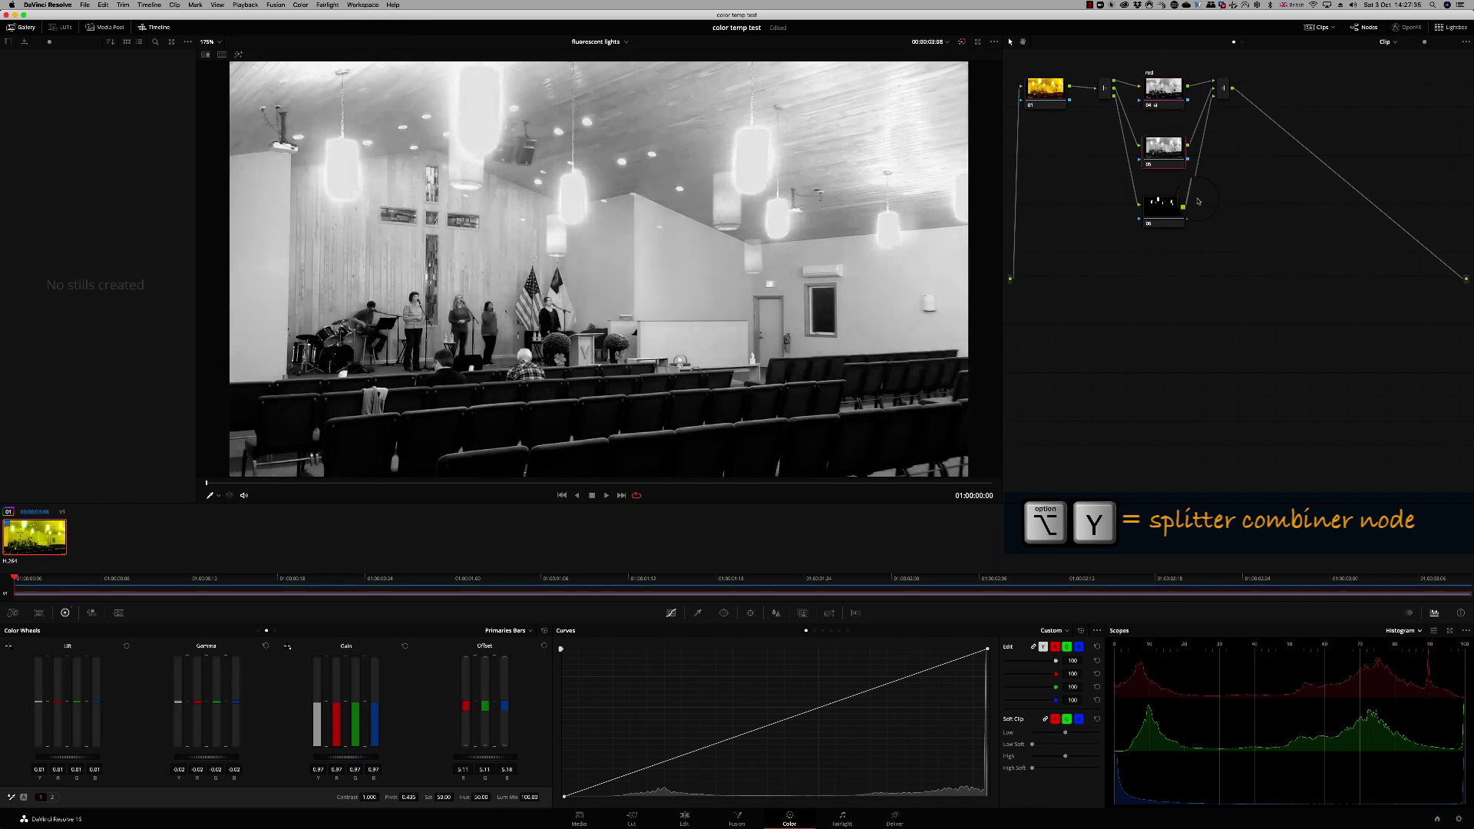
click(231, 6)
mouse_move(230, 51)
click(376, 67)
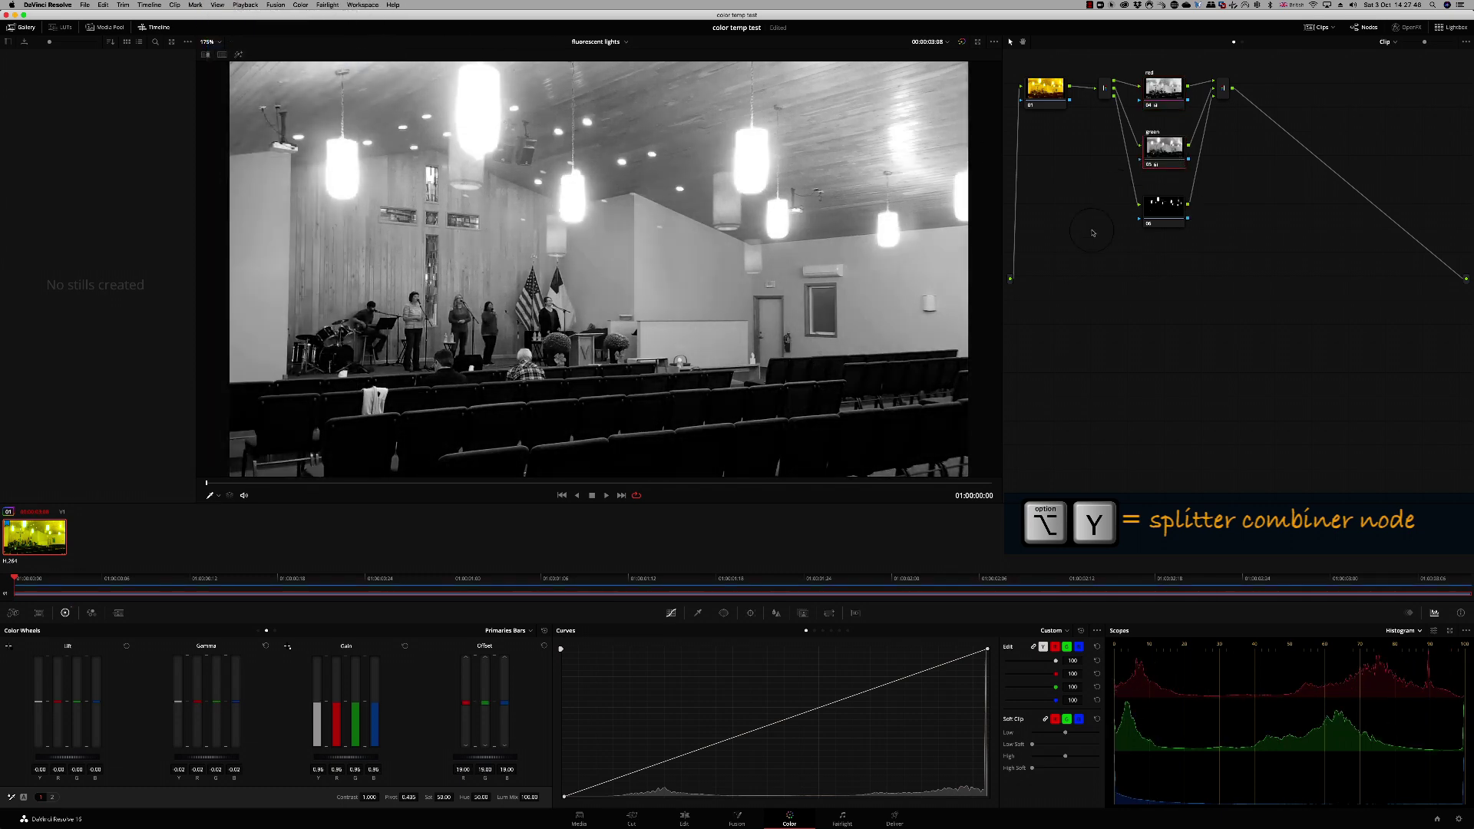
Show only the blue channel and add a layer node to the blue branch, shifting the original blue node toward the clip source.
click(1164, 205)
click(218, 5)
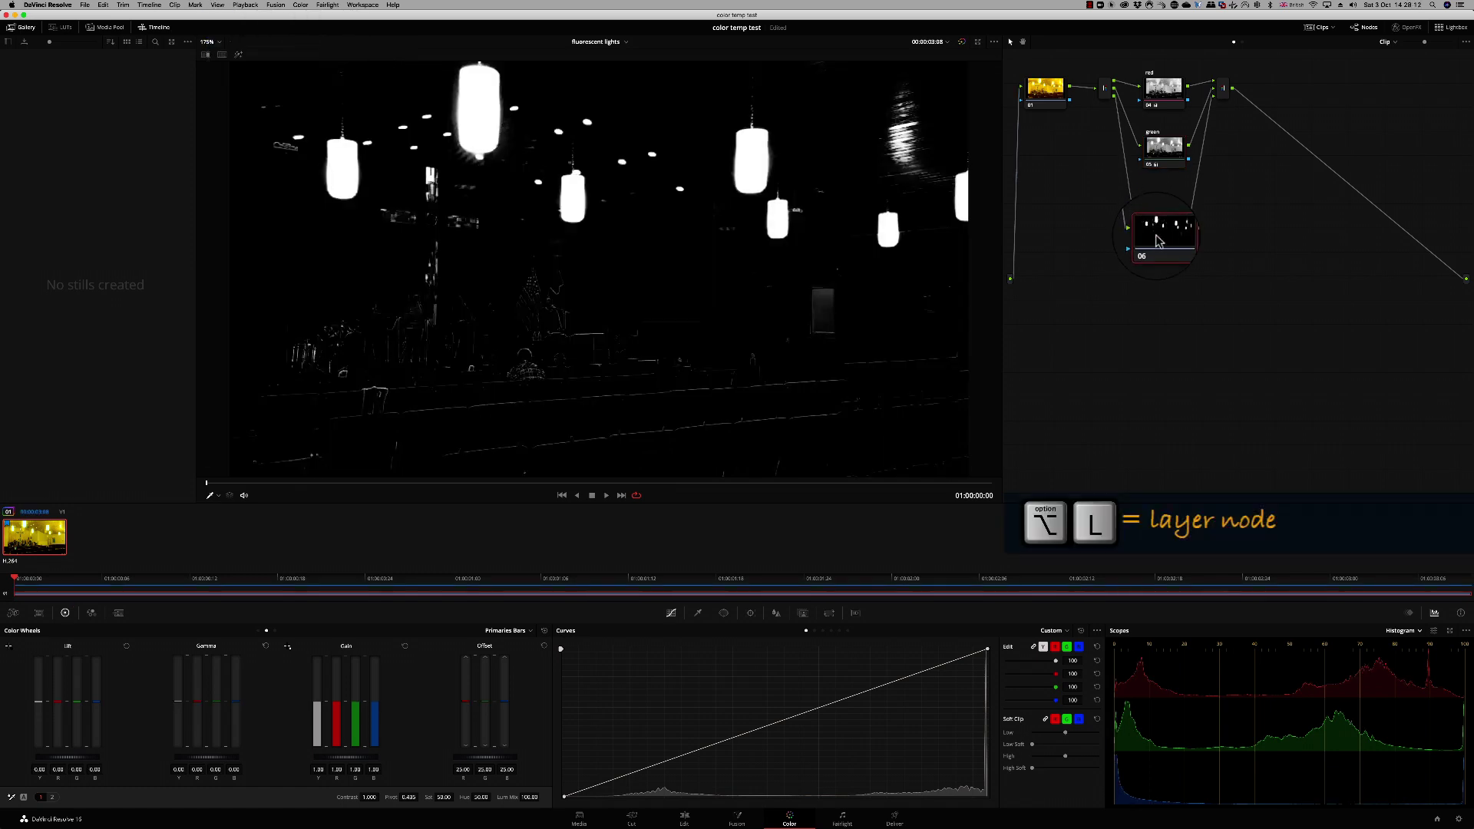
key(alt+l)
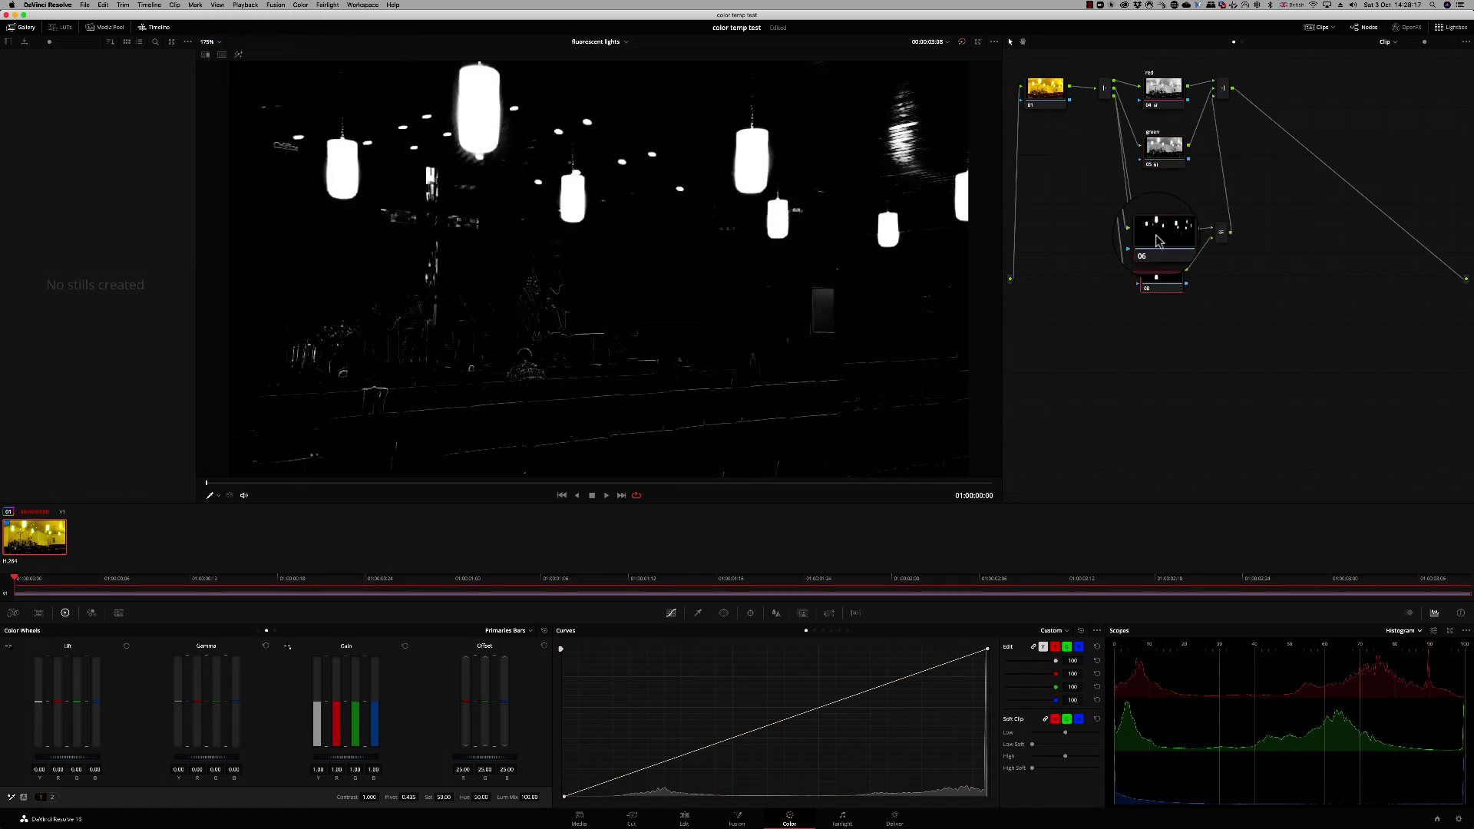
drag(1158, 240, 1079, 244)
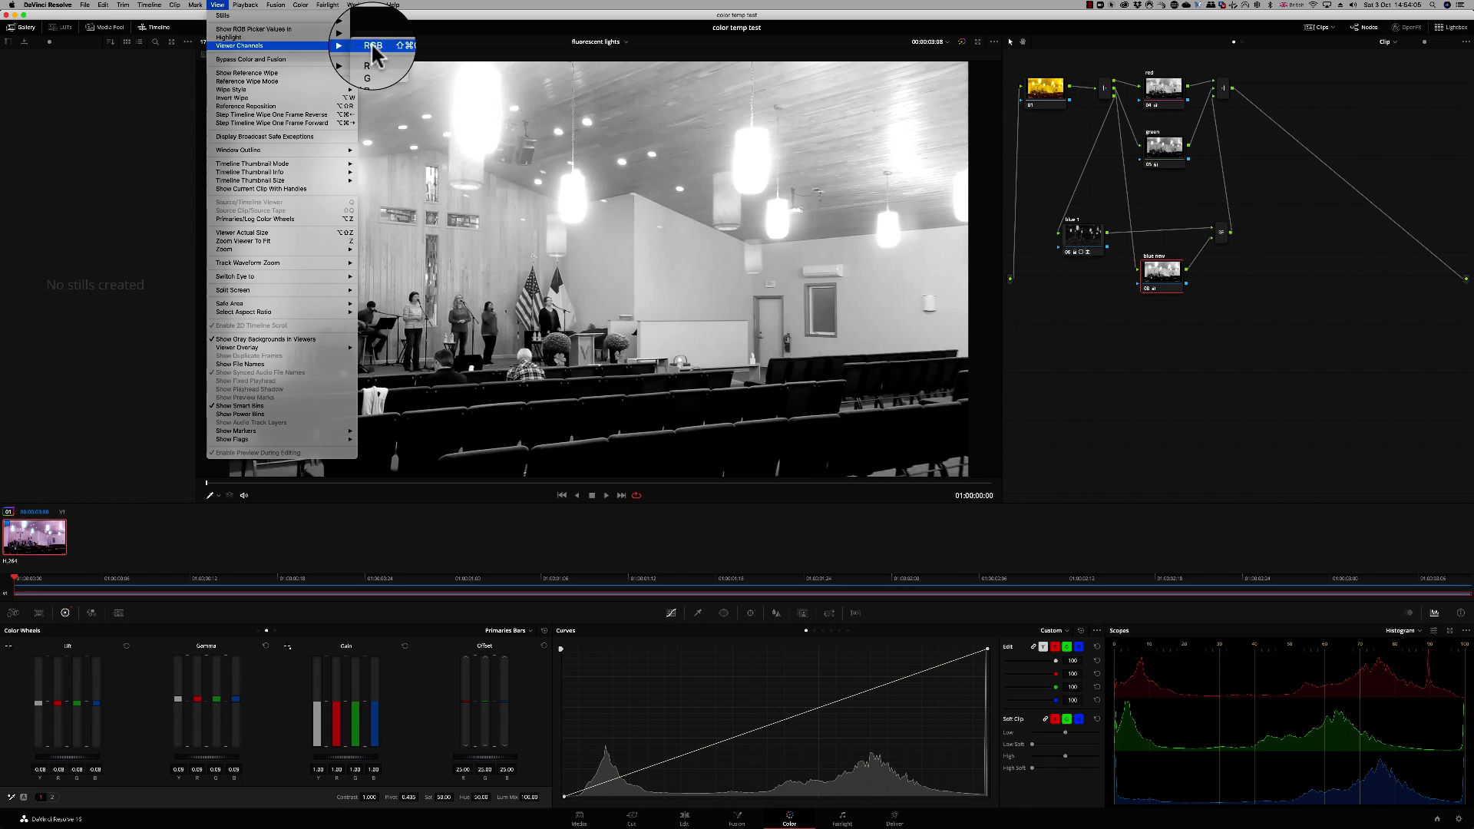
Restore the full RGB viewer display and lower the key output gain of the blue new node to about 0.5.
click(374, 46)
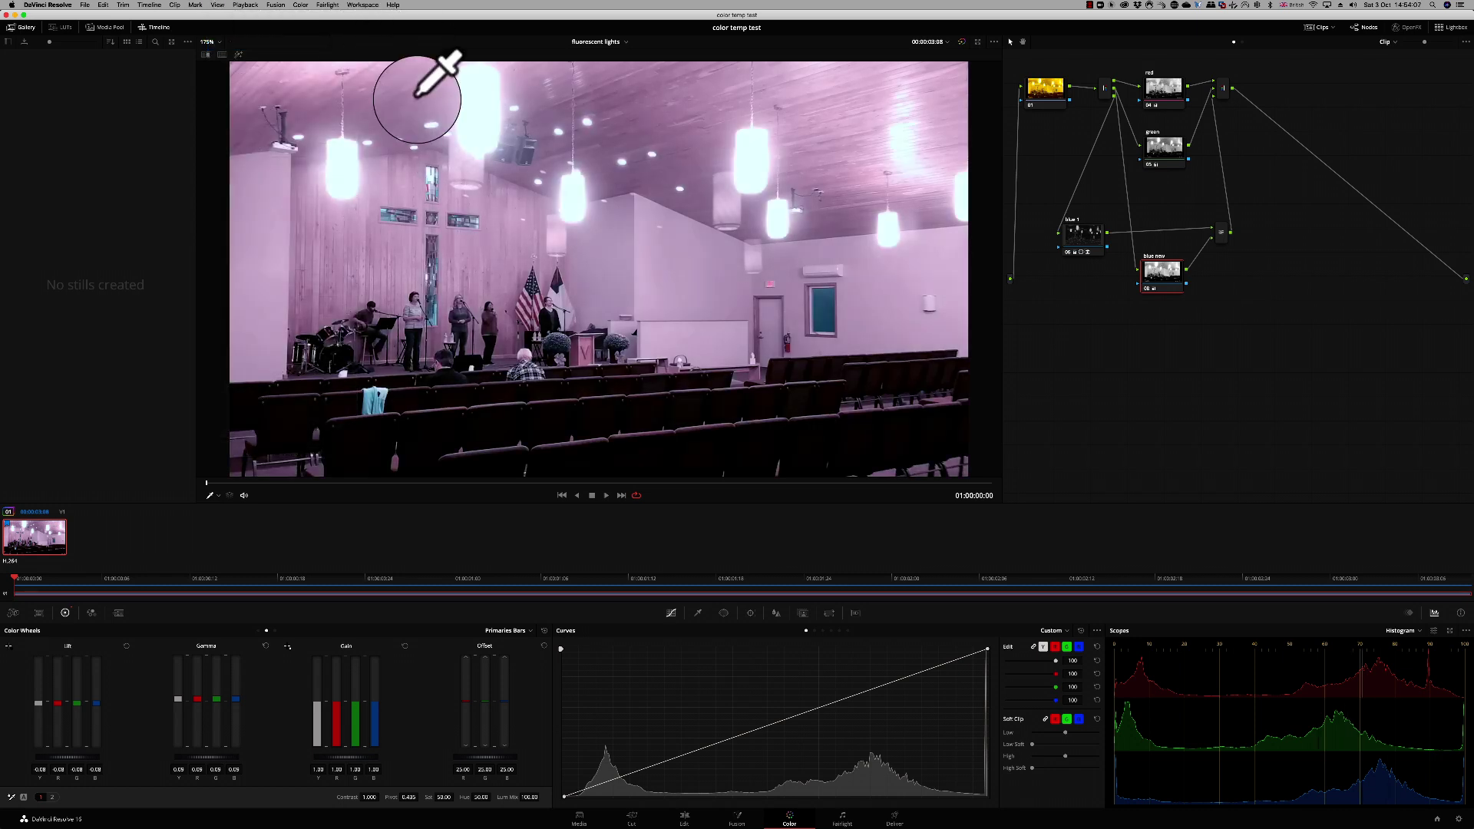
click(800, 613)
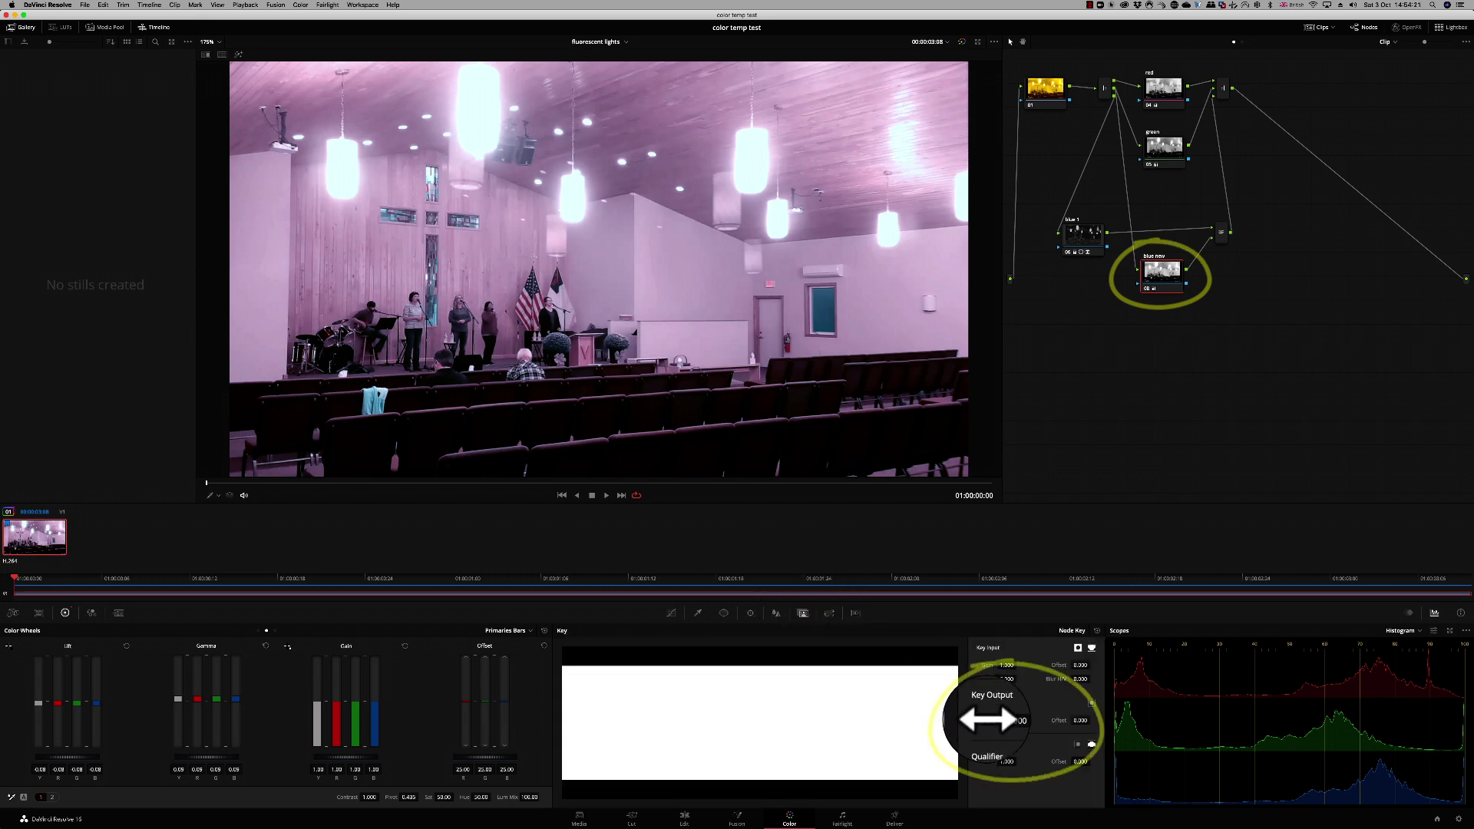
drag(1008, 721, 928, 721)
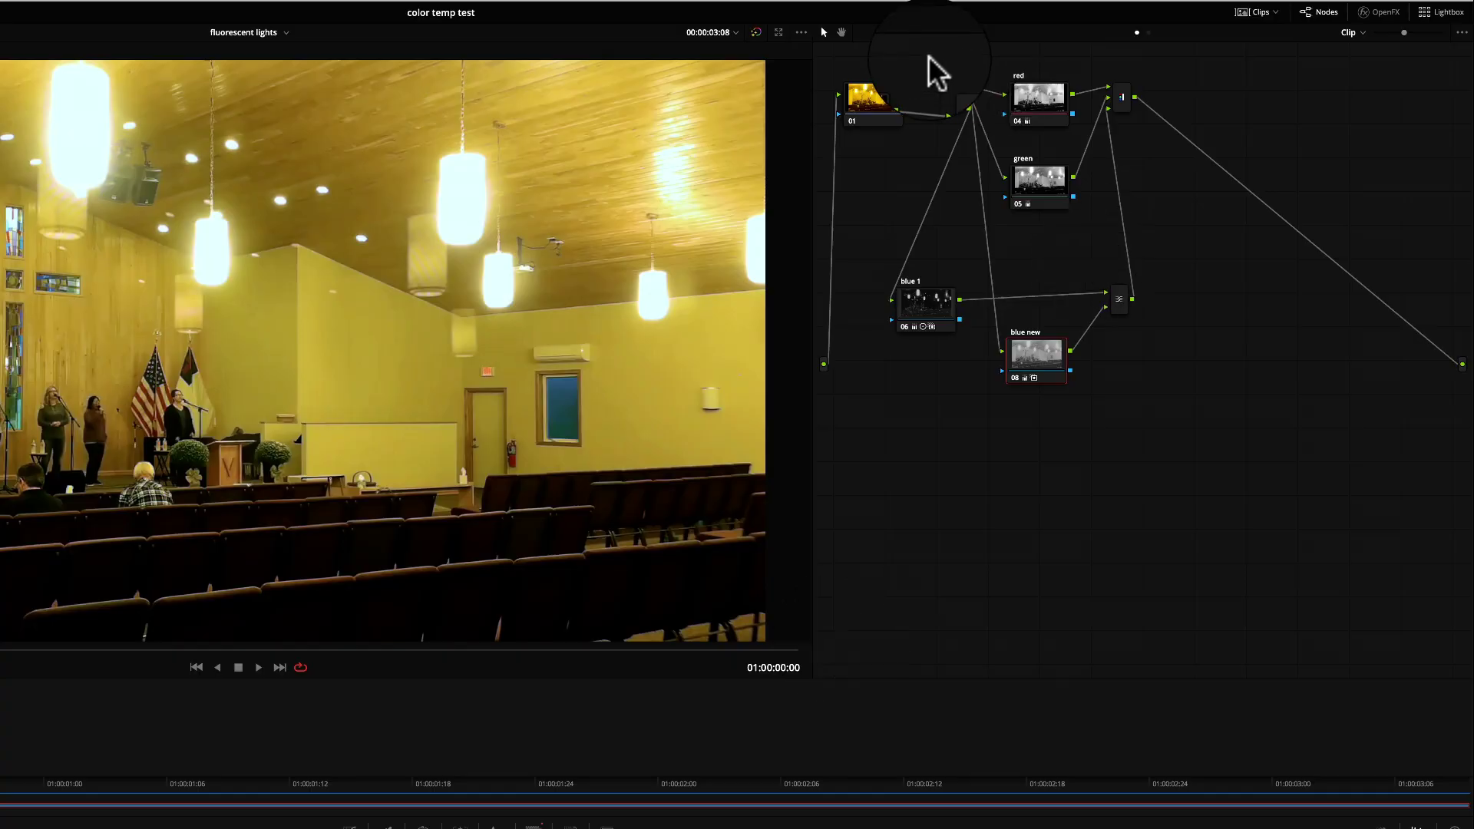
Group all the splitter-combiner nodes into a compound node beside node 01 and label it rgb separates.
drag(928, 58, 1178, 379)
right_click(1041, 367)
click(1093, 569)
drag(1033, 357, 973, 77)
text(rgb separates)
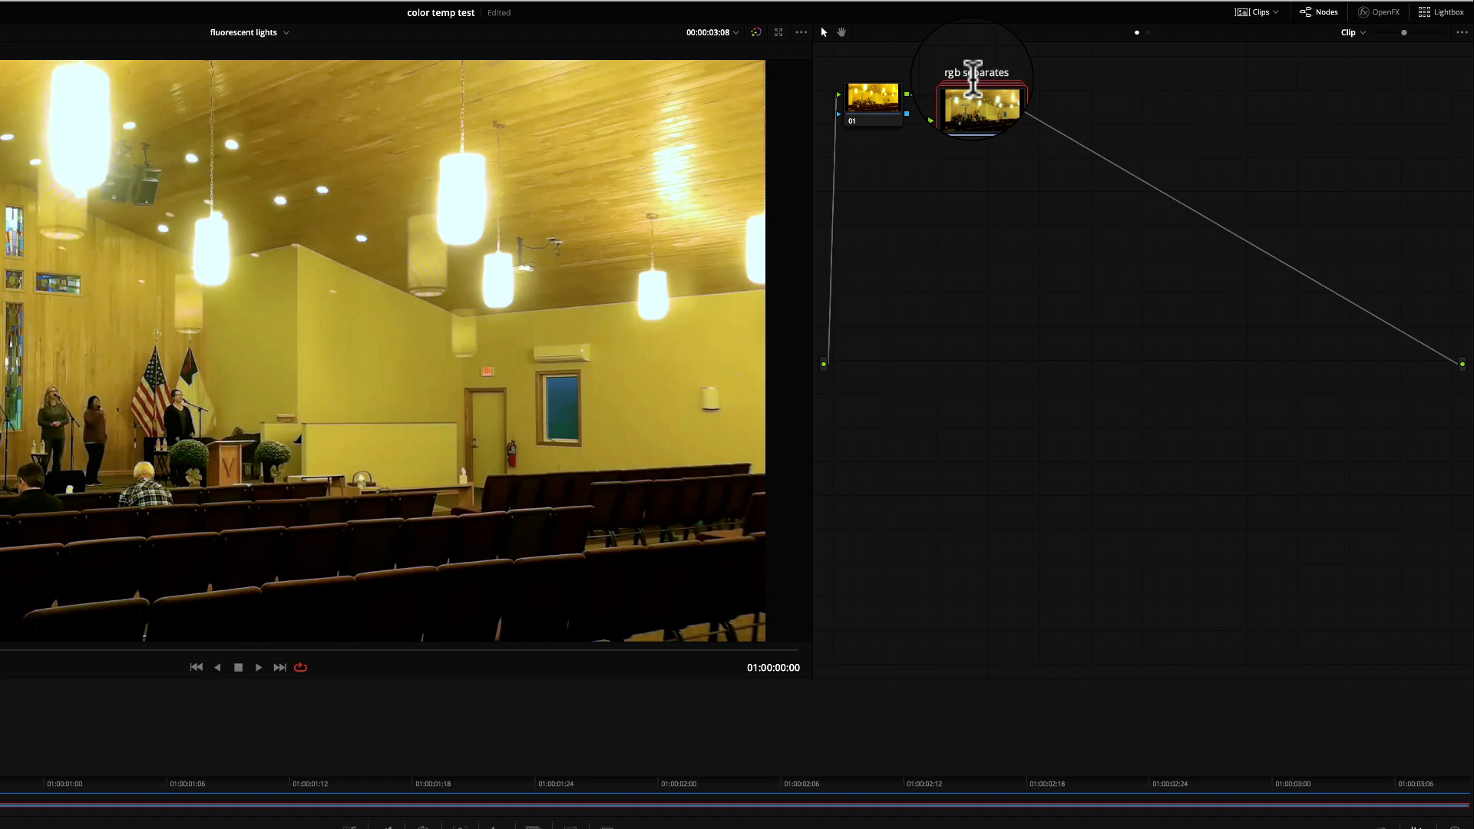
key(Return)
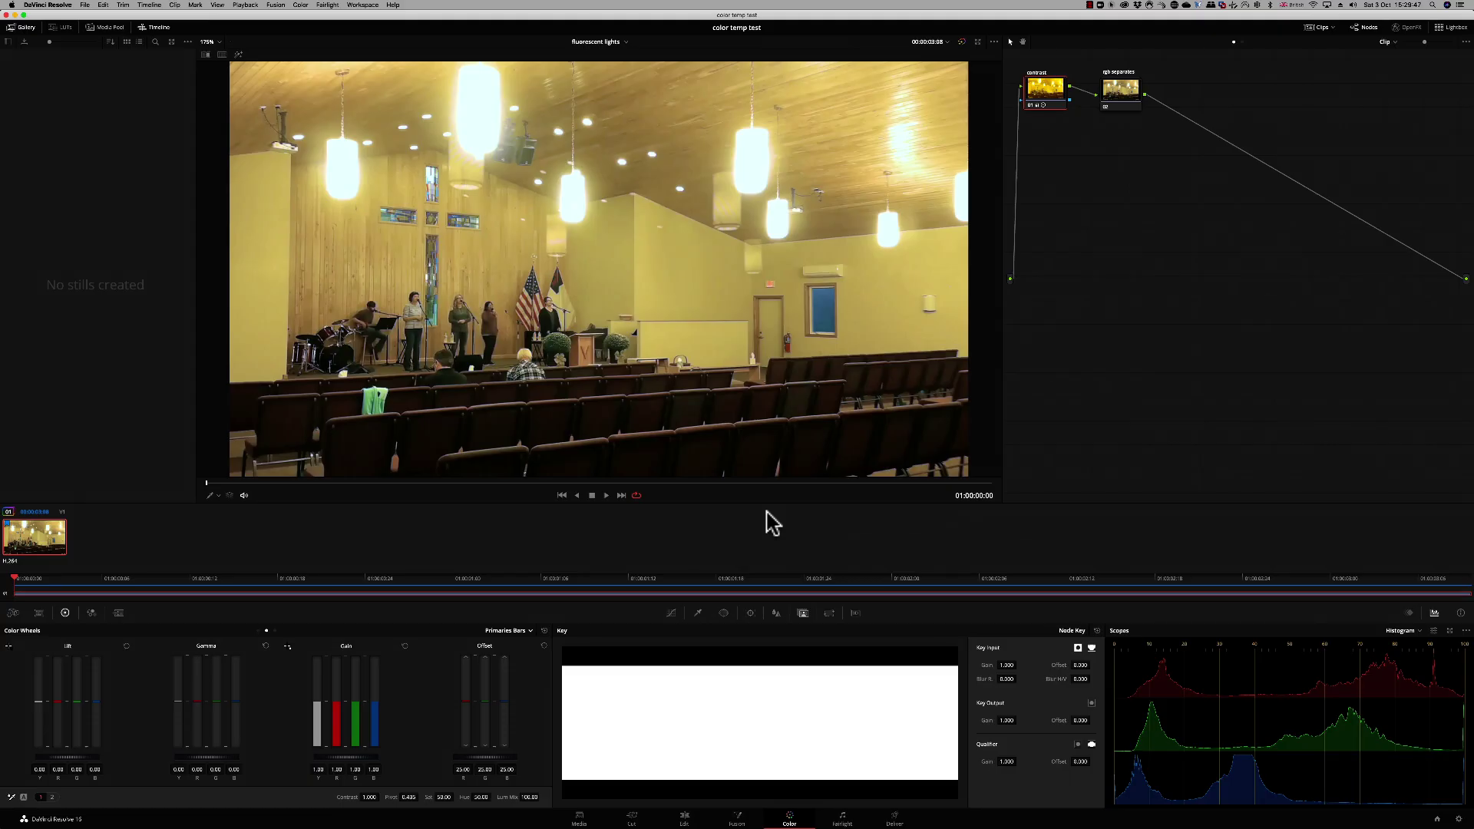
Add a serial node after rgb separates and use its Hue Vs Sat curve to cut yellow saturation to 0.28 and raise blue to about 1.35.
click(1118, 92)
key(alt+s)
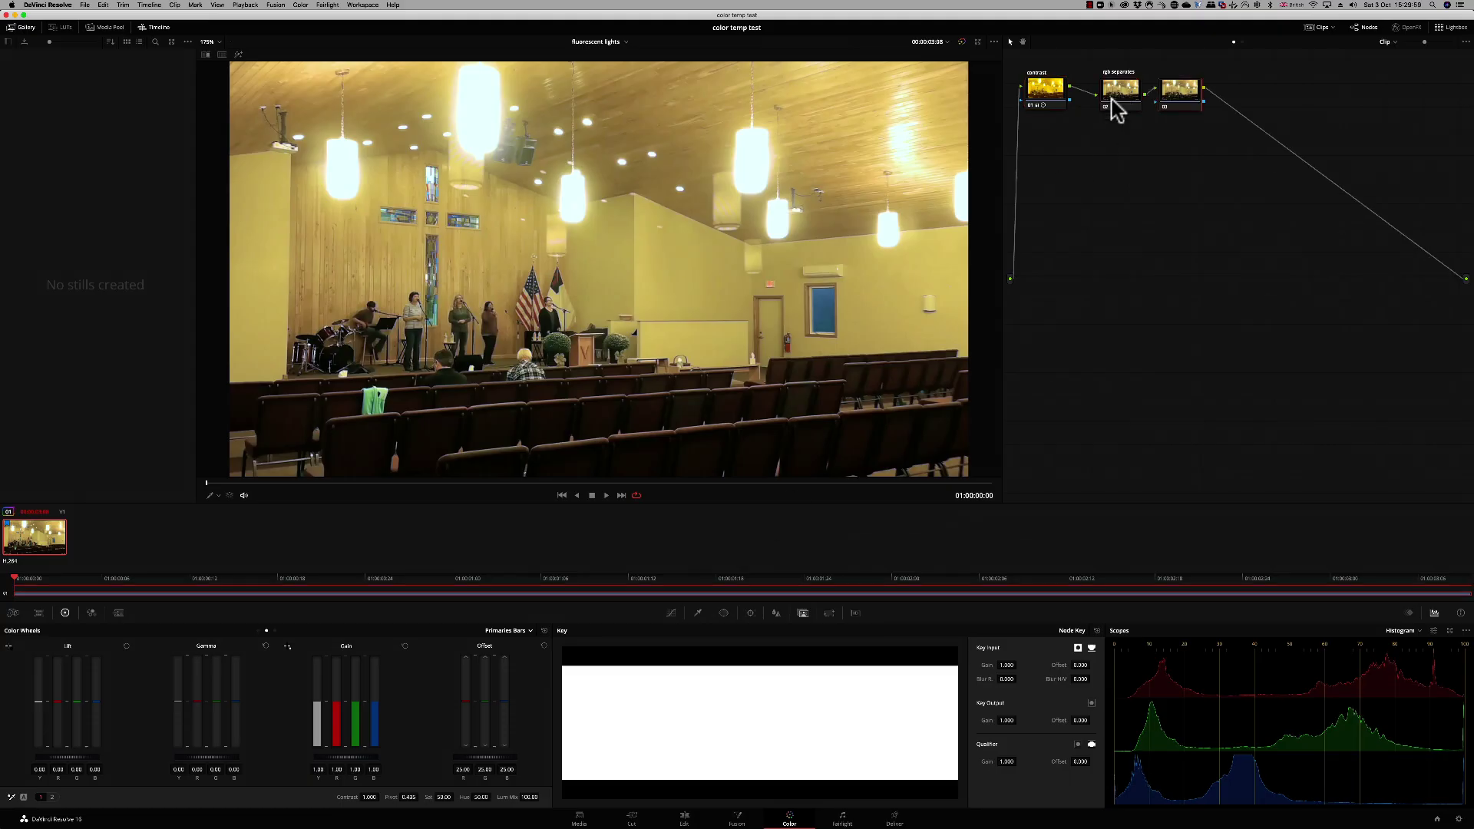
click(672, 614)
click(823, 631)
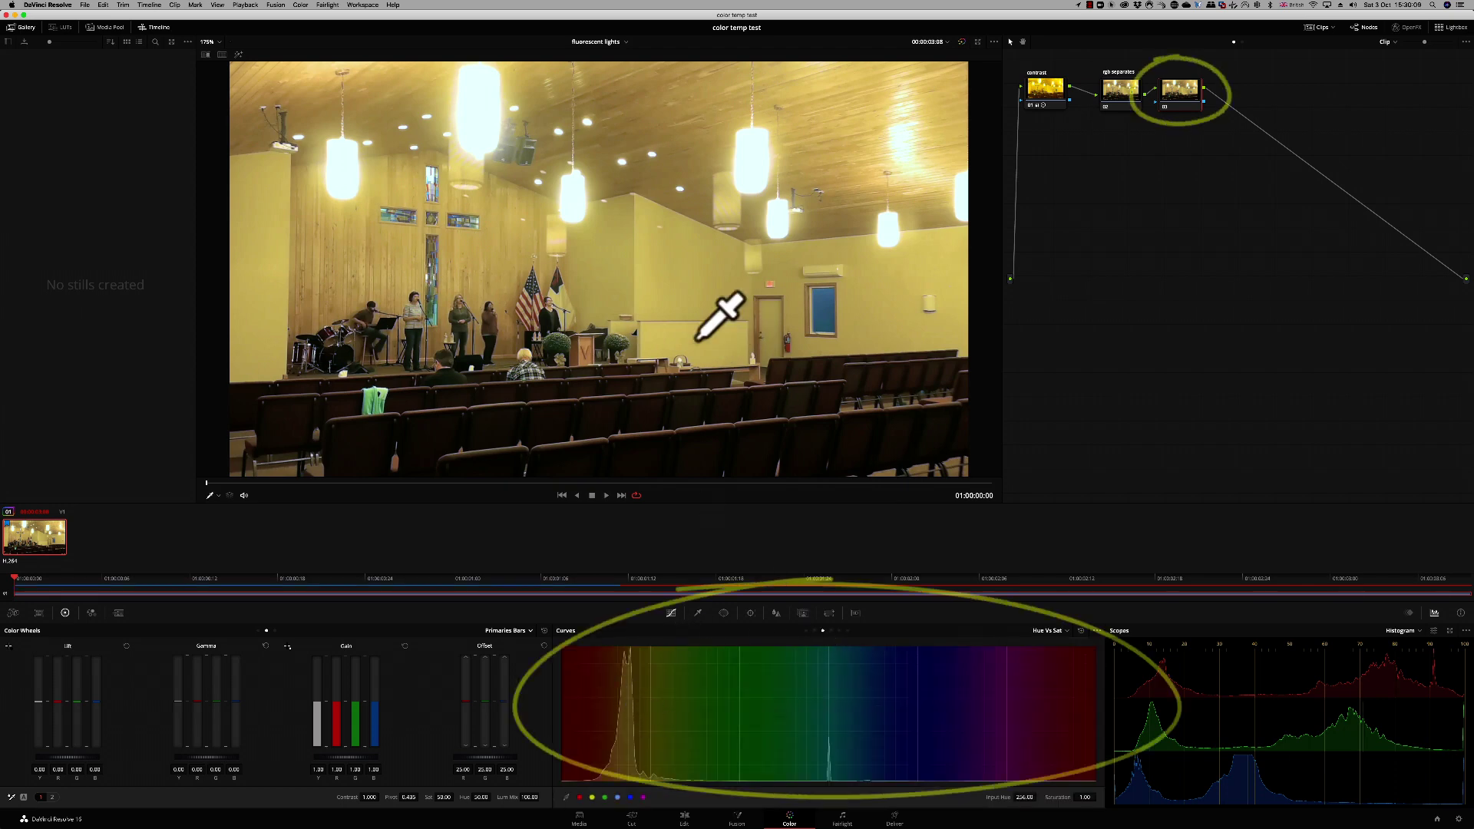
click(691, 306)
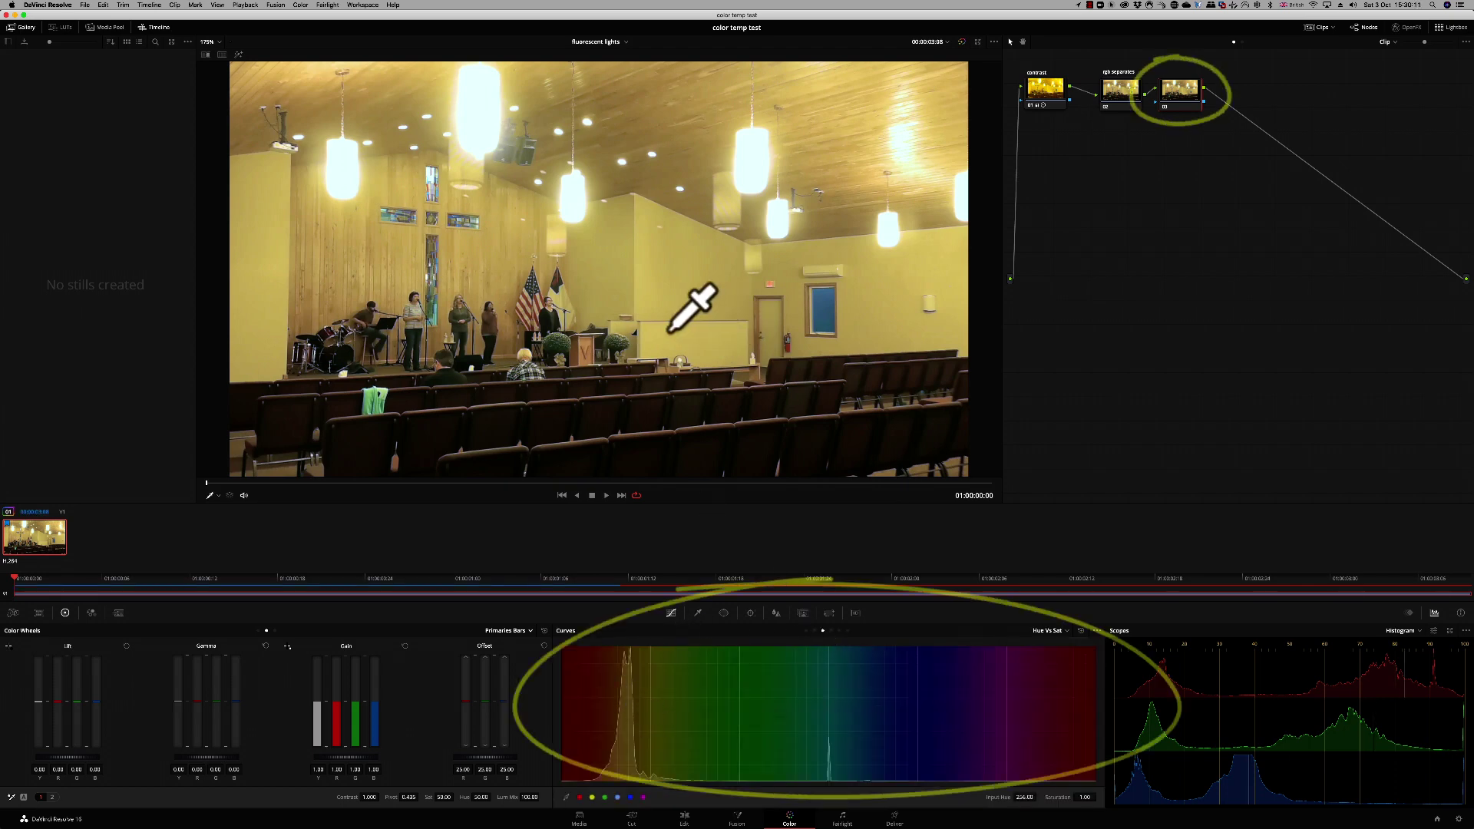
drag(635, 717, 625, 761)
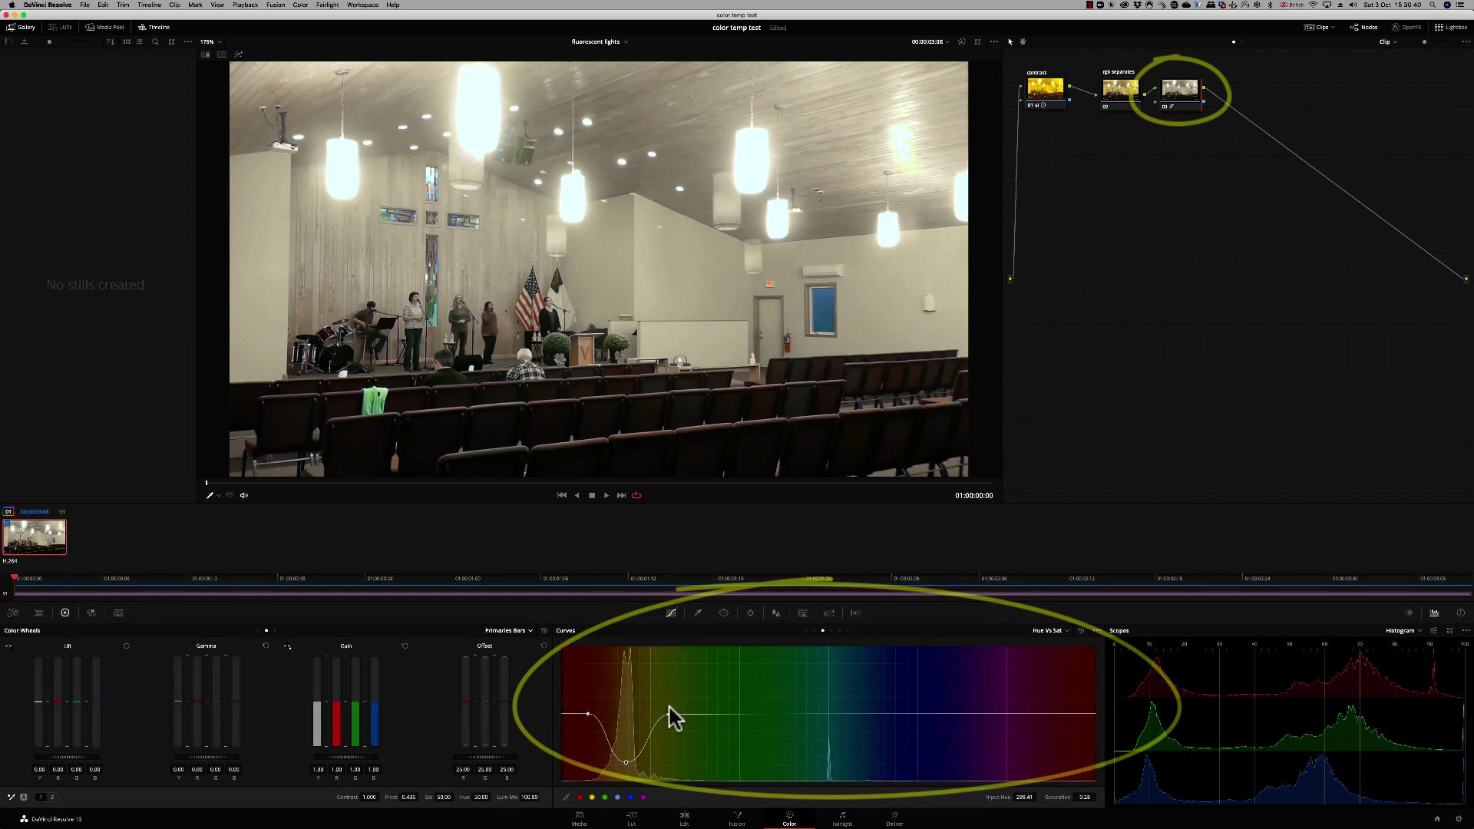
drag(918, 713, 922, 691)
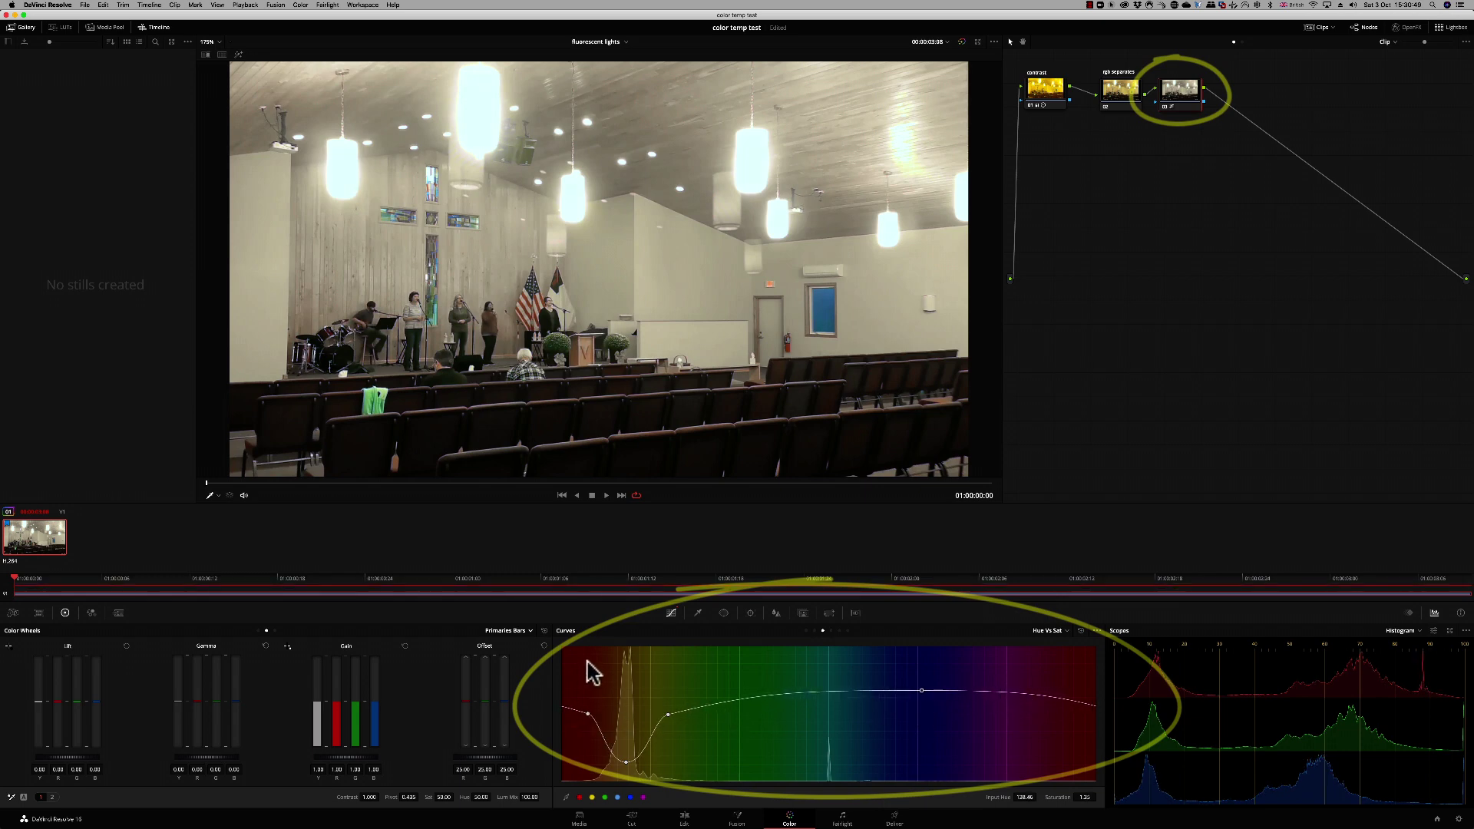
Bracket the yellow range with points on the Hue Vs Hue curve and rotate the yellow hue by about 12.
click(1067, 631)
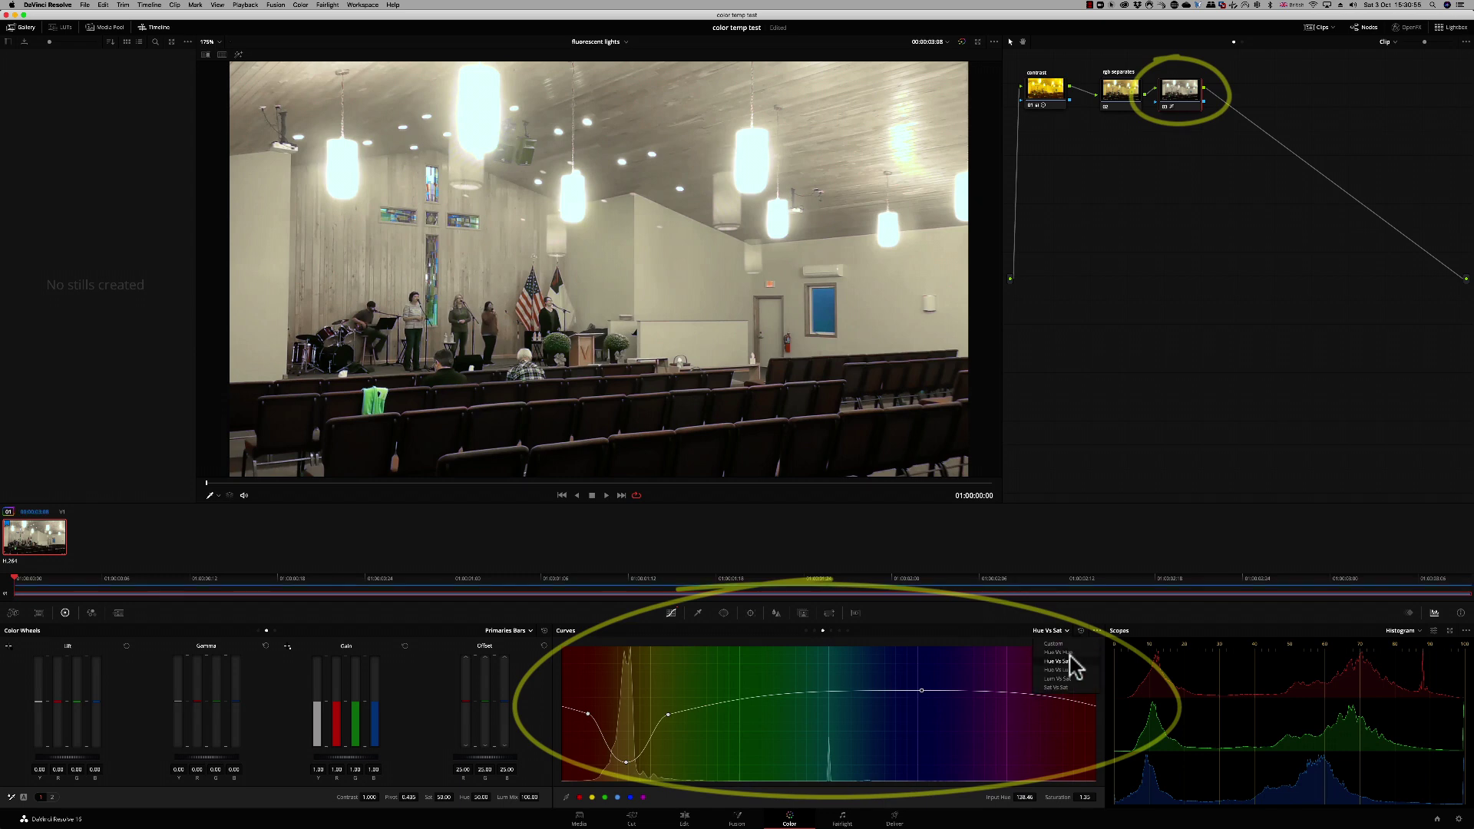
click(1070, 653)
click(579, 714)
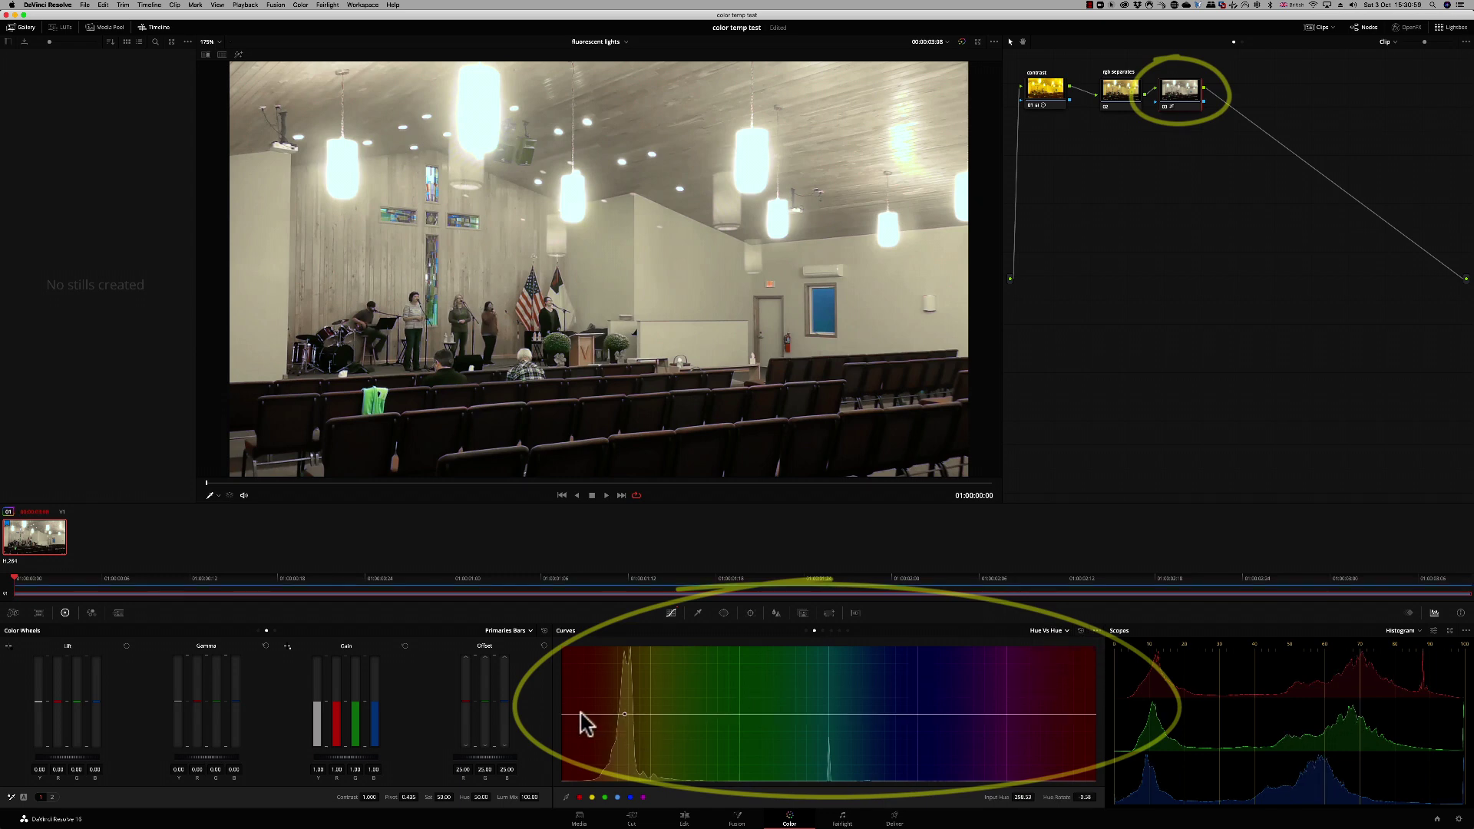
click(626, 714)
click(686, 714)
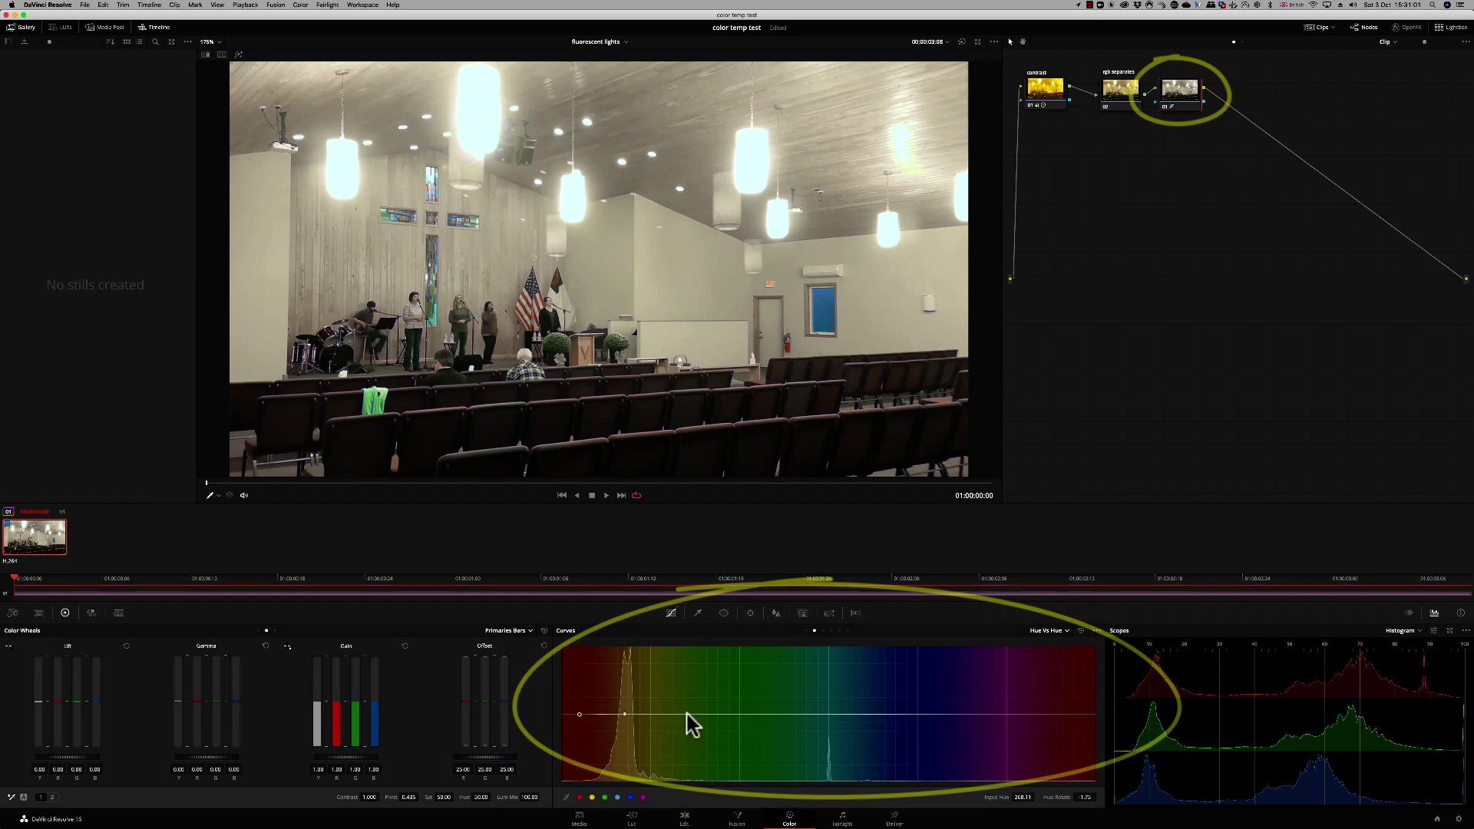
drag(627, 714, 627, 707)
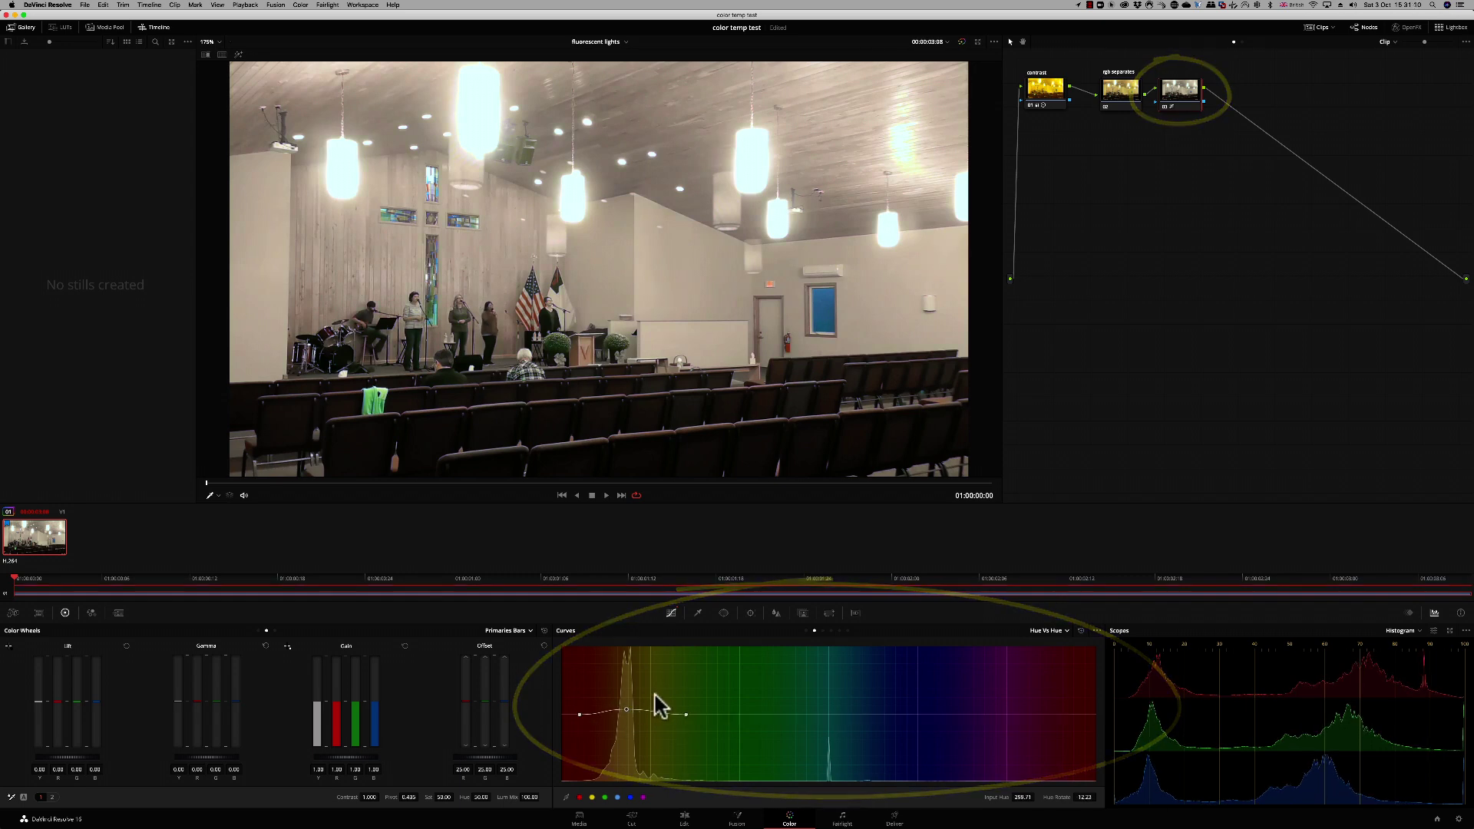
Lower the key output gain of the hue curve node, labelled freq cut, to about 0.5.
click(803, 614)
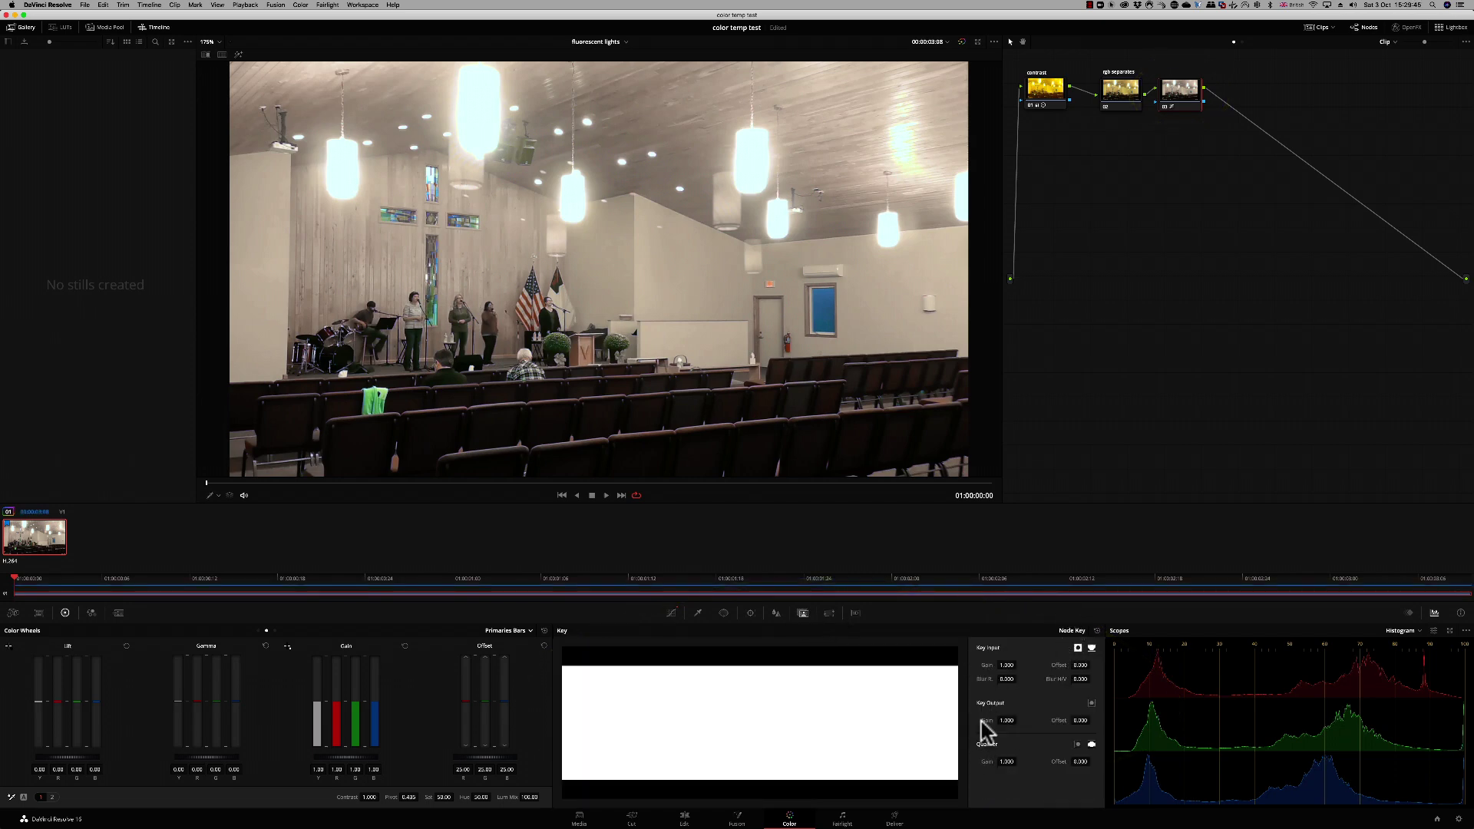
drag(1006, 720, 975, 720)
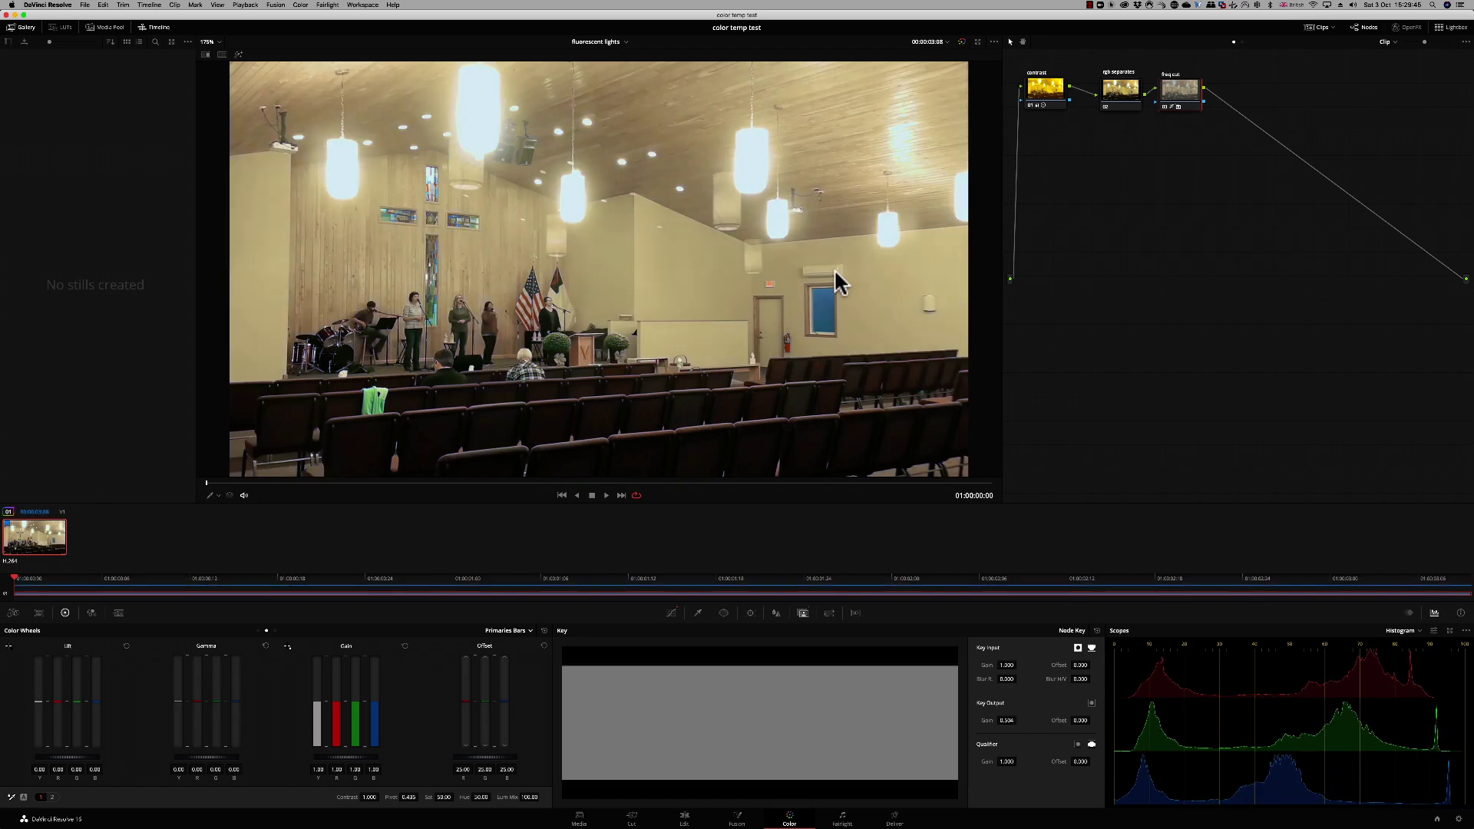
Add a serial node labelled boost, adjust its midtone detail and set its color boost to about 40.
key(alt+s)
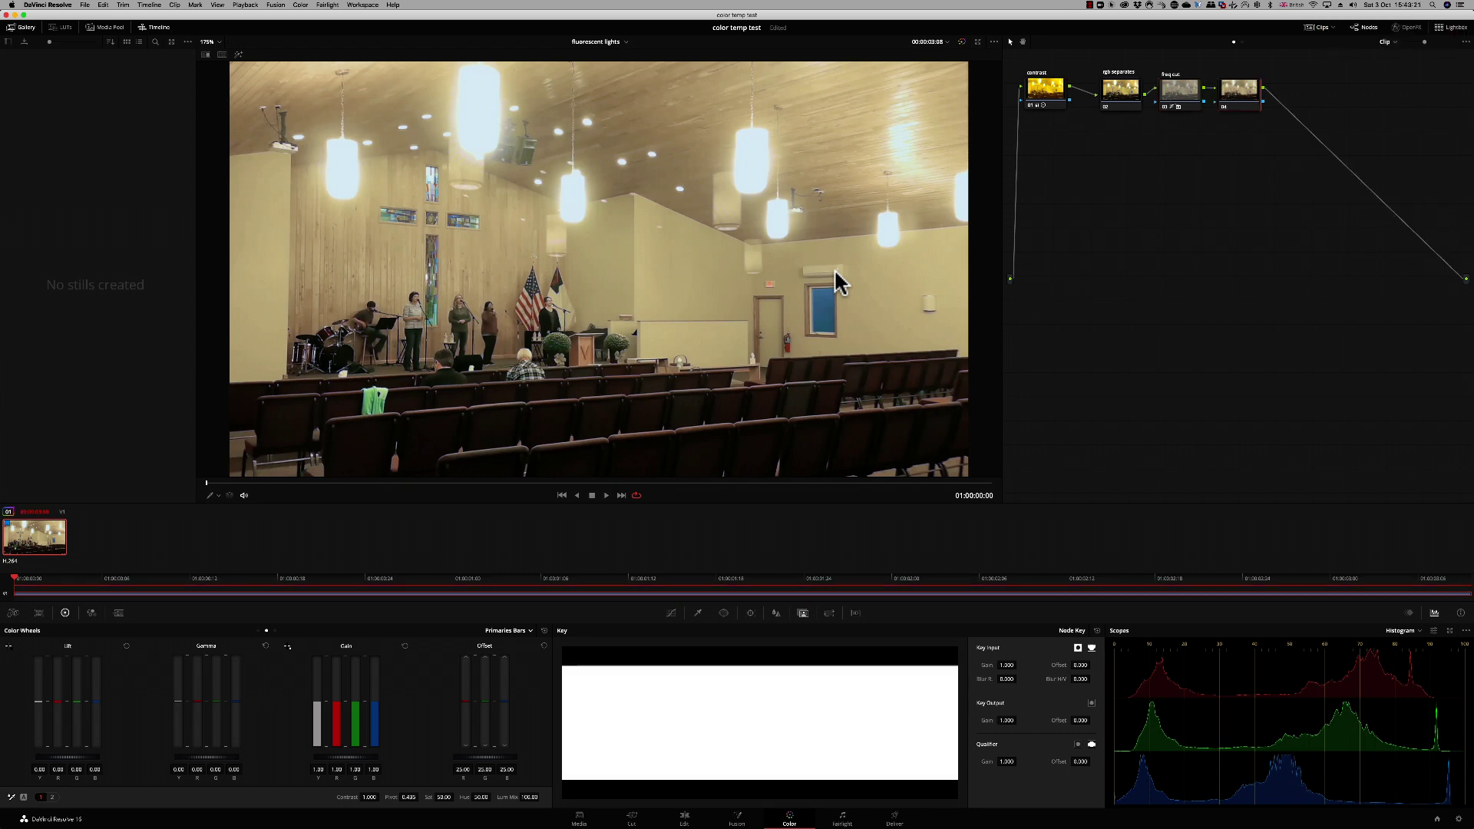
click(52, 797)
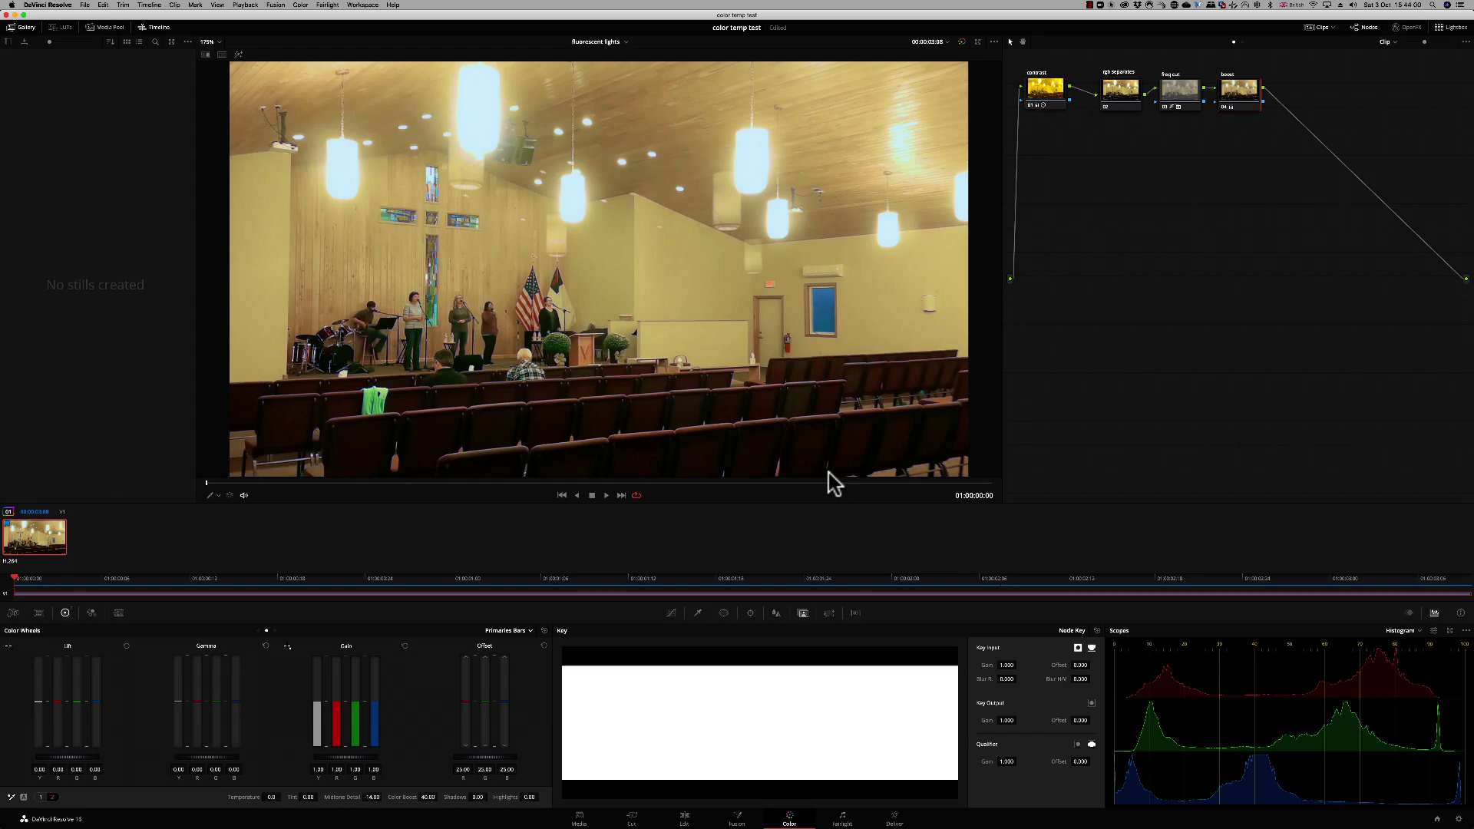
Add a serial node after boost and qualify only the highlights, with a luminance low of about 72.6 and a softened low edge.
key(alt+s)
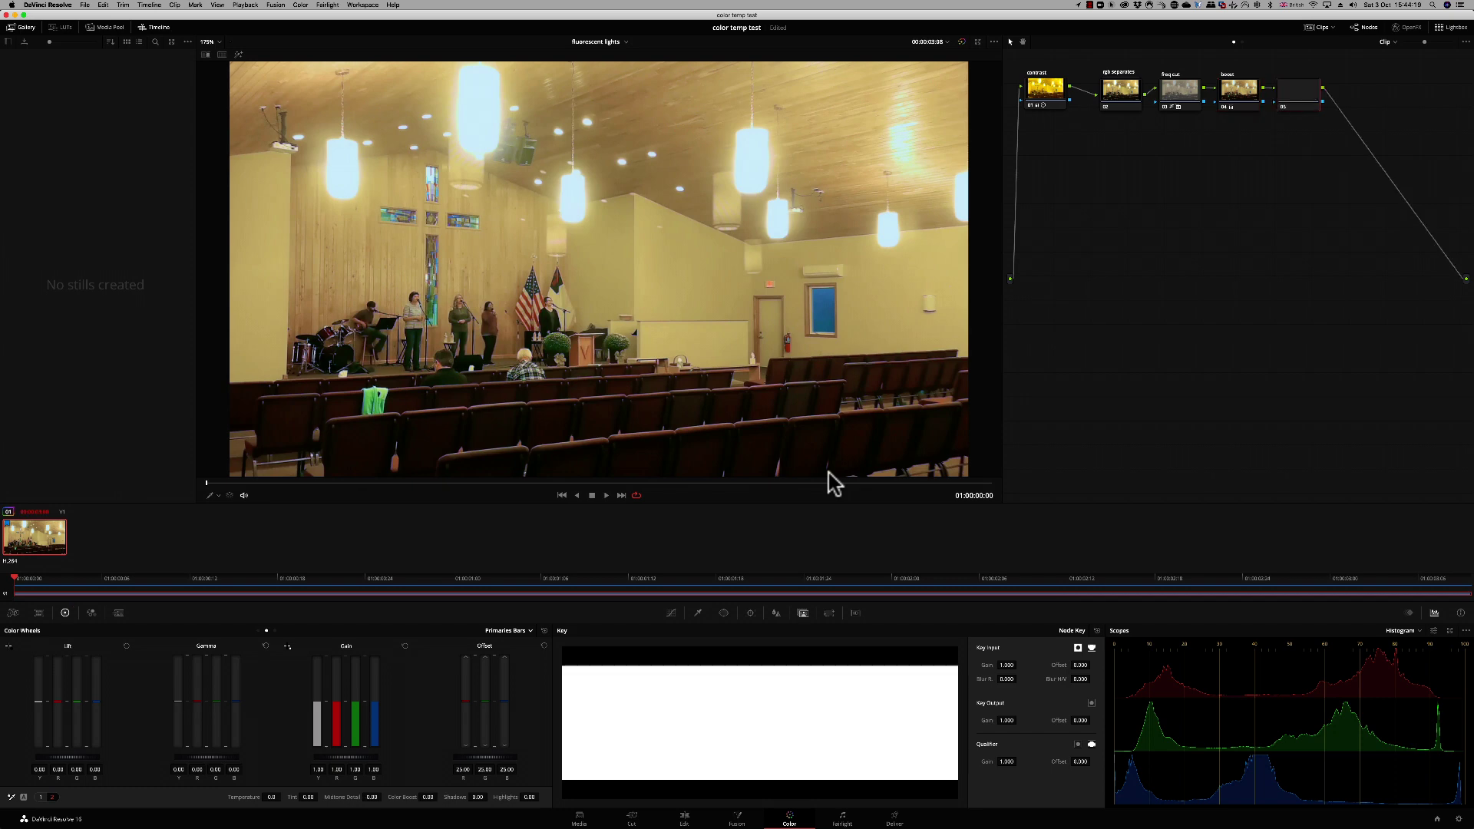
click(699, 613)
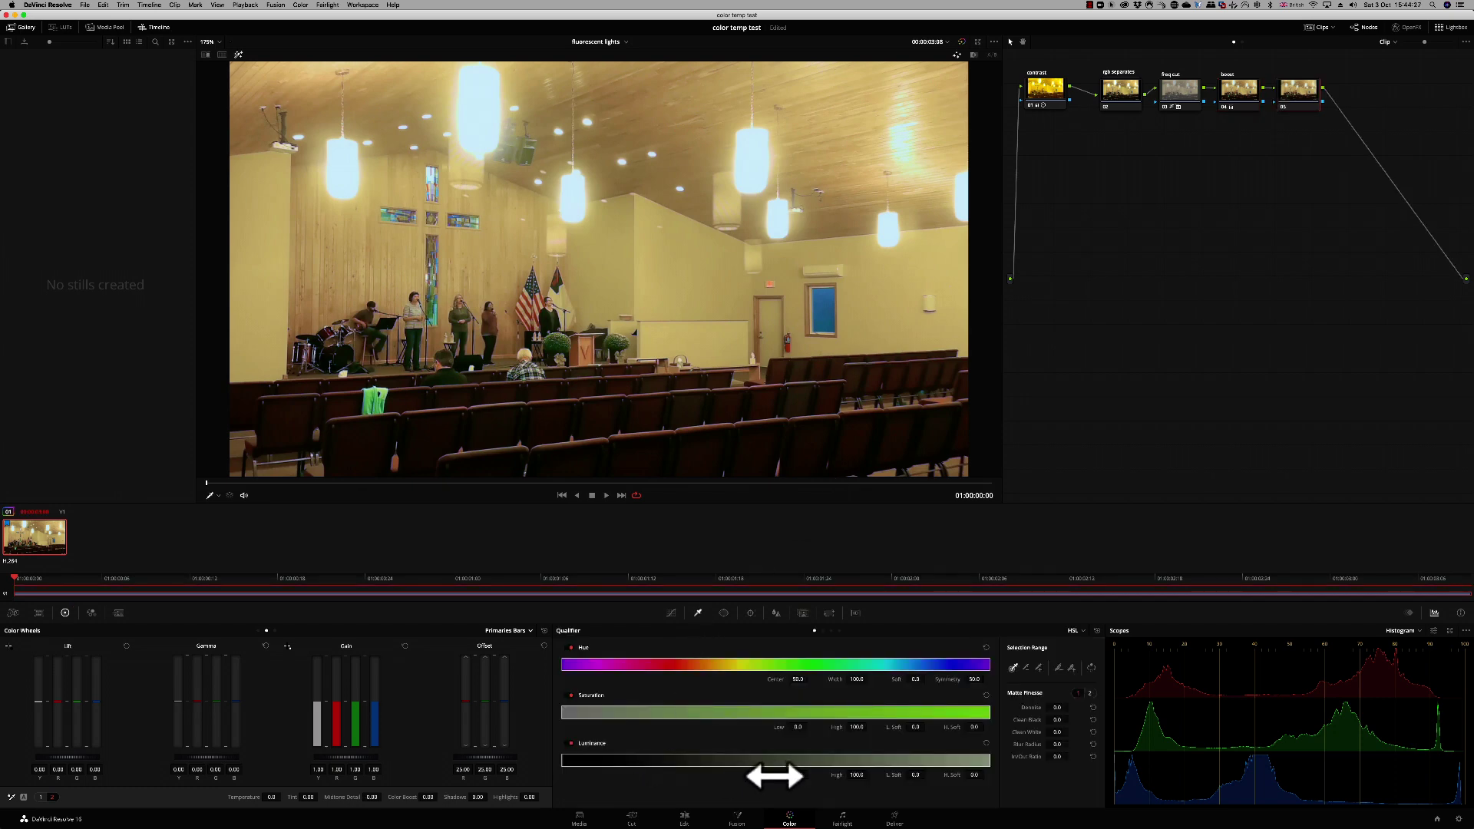
drag(611, 761, 1086, 781)
drag(865, 762, 875, 768)
key(shift+h)
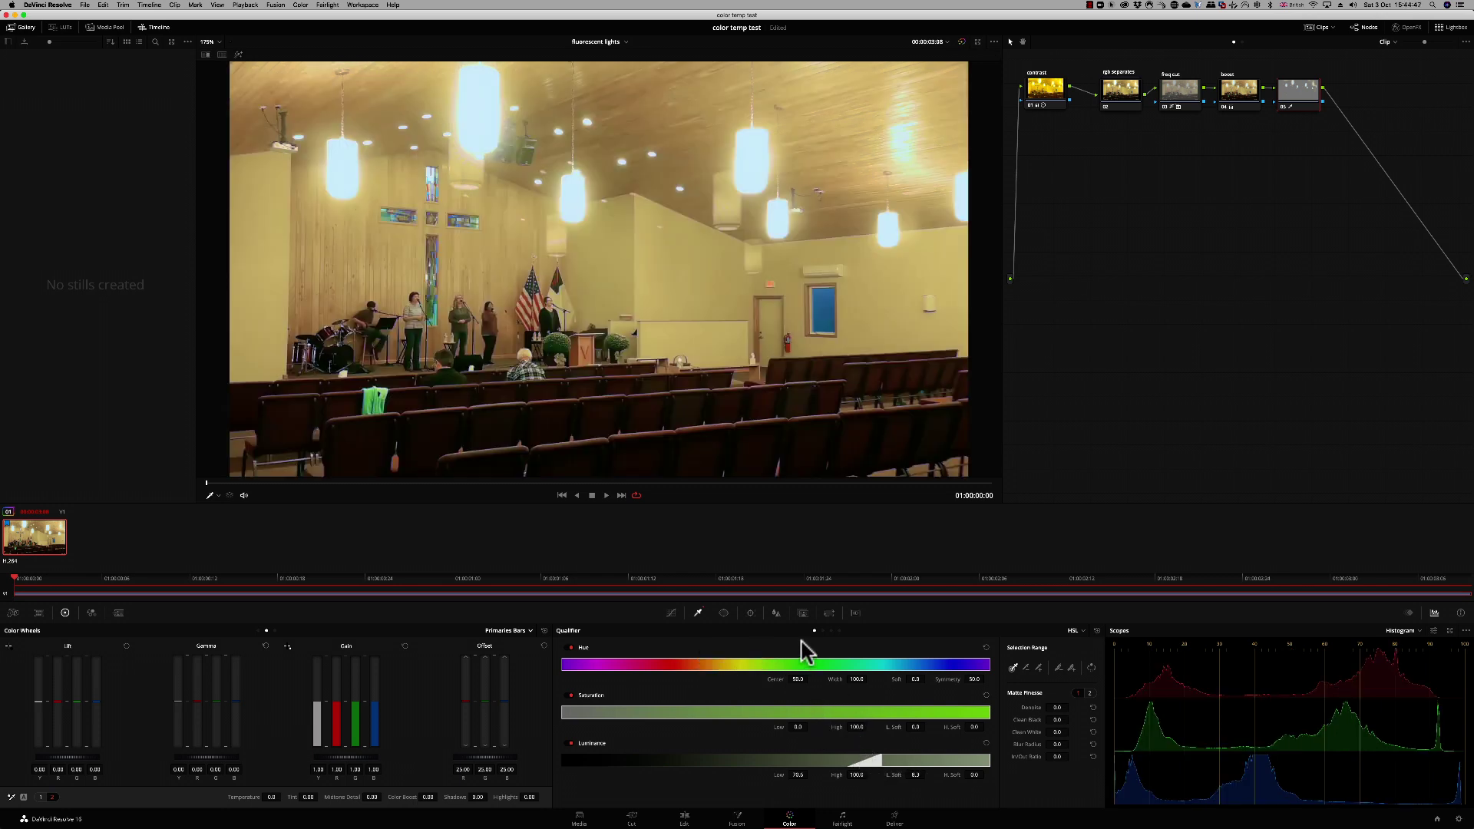
Anchor the Lum Vs Sat curve near the brighter tones and reduce the saturation of the highlights on the node labelled soft highlights.
click(671, 612)
click(839, 630)
click(917, 713)
drag(1005, 715, 1022, 752)
drag(1095, 714, 1095, 755)
drag(1050, 769, 1019, 760)
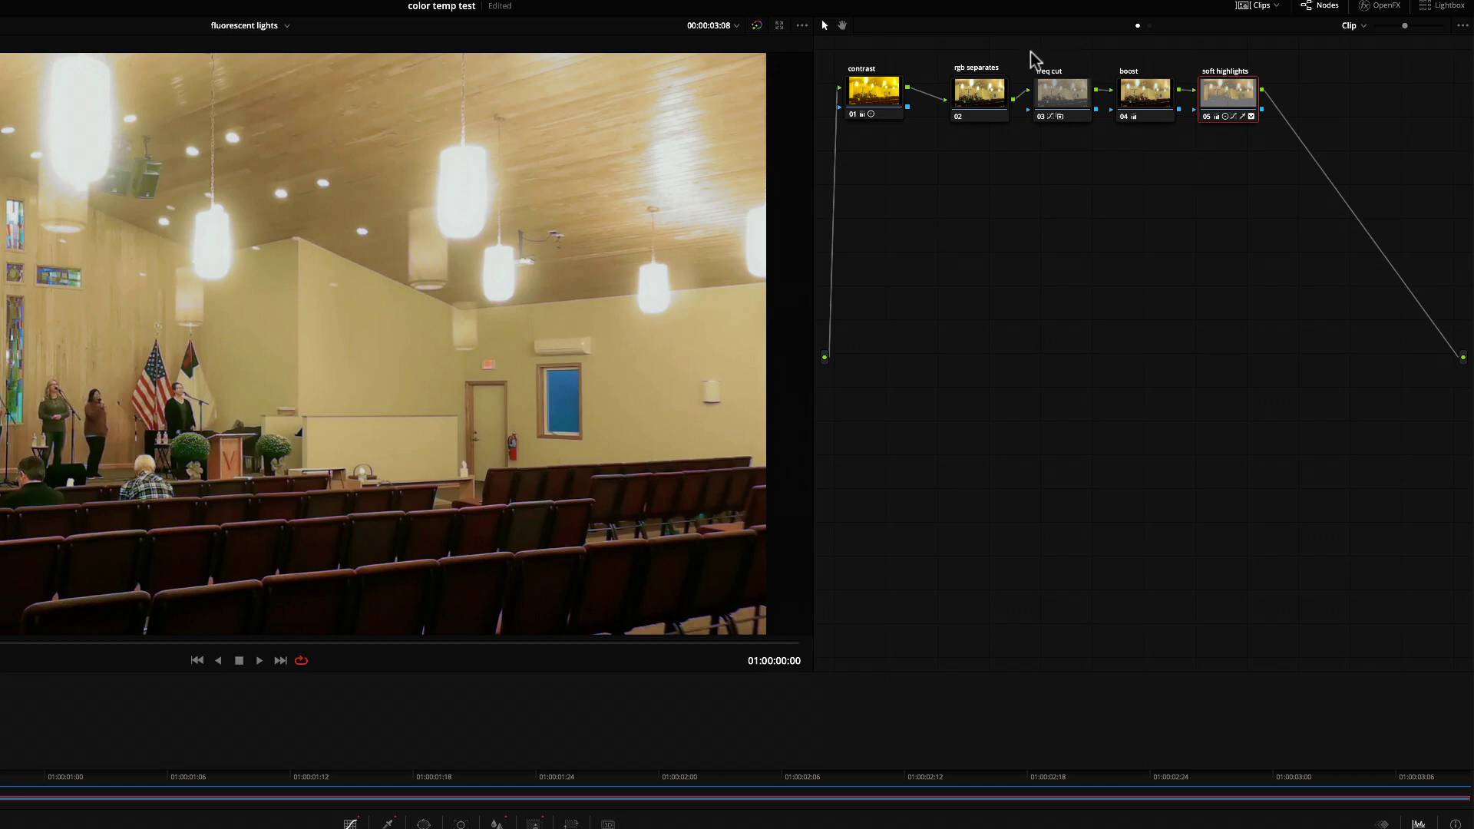
Move the freq cut, boost and soft highlights nodes to a second row and insert a Dehaze effect node after rgb separates.
drag(1032, 56, 1026, 267)
click(1237, 237)
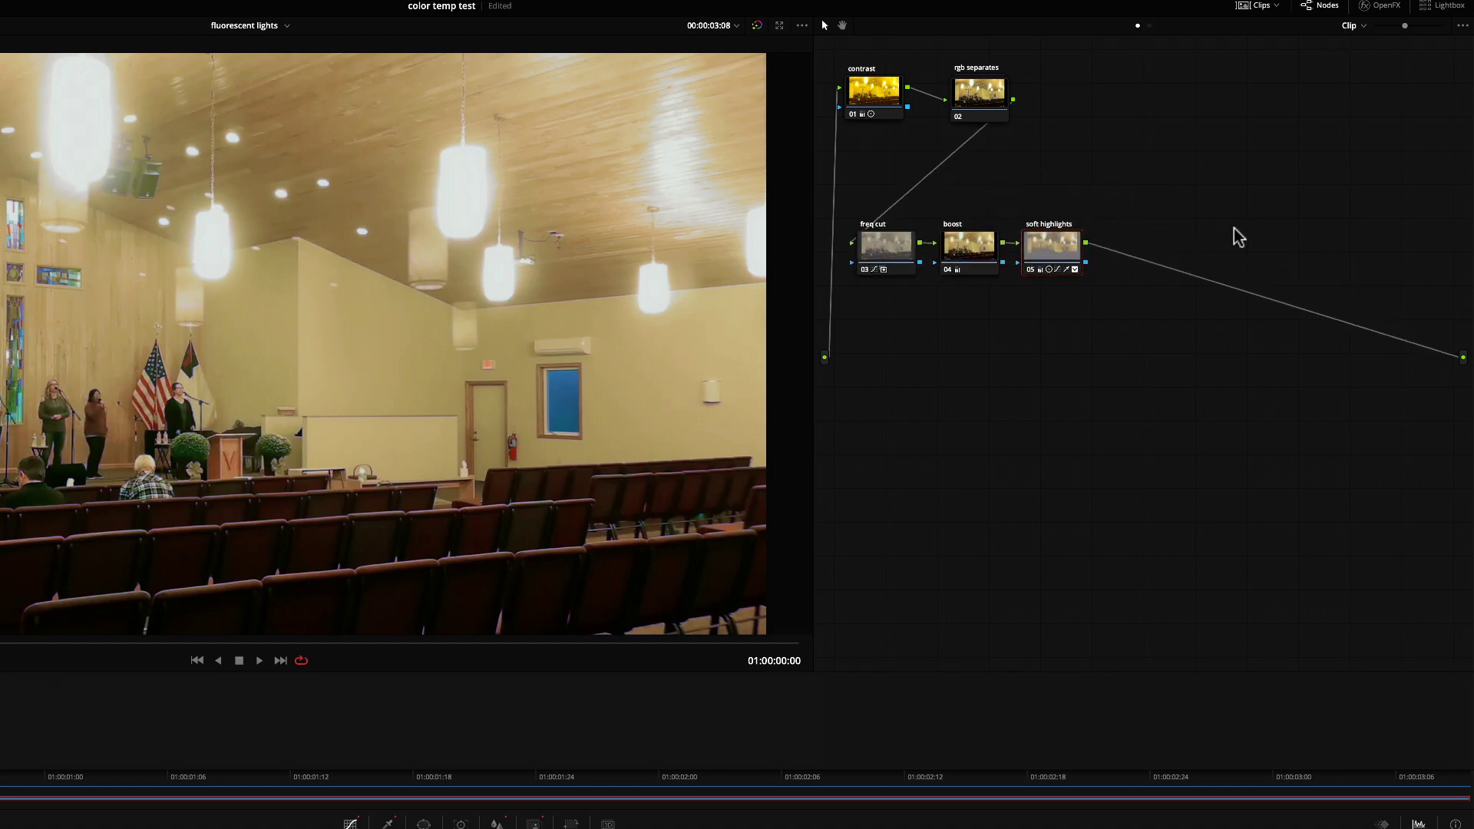
click(1383, 6)
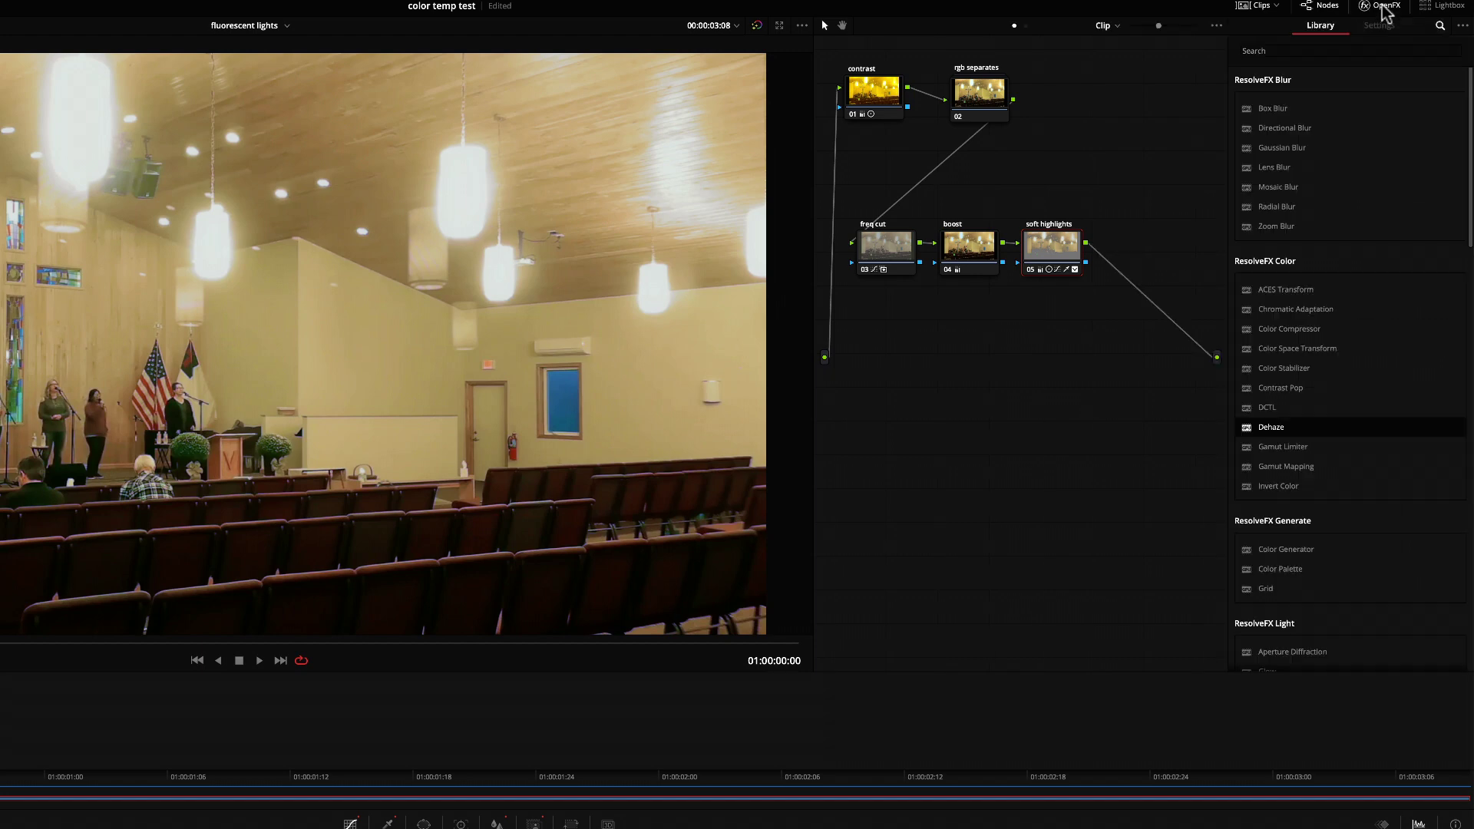
click(1439, 29)
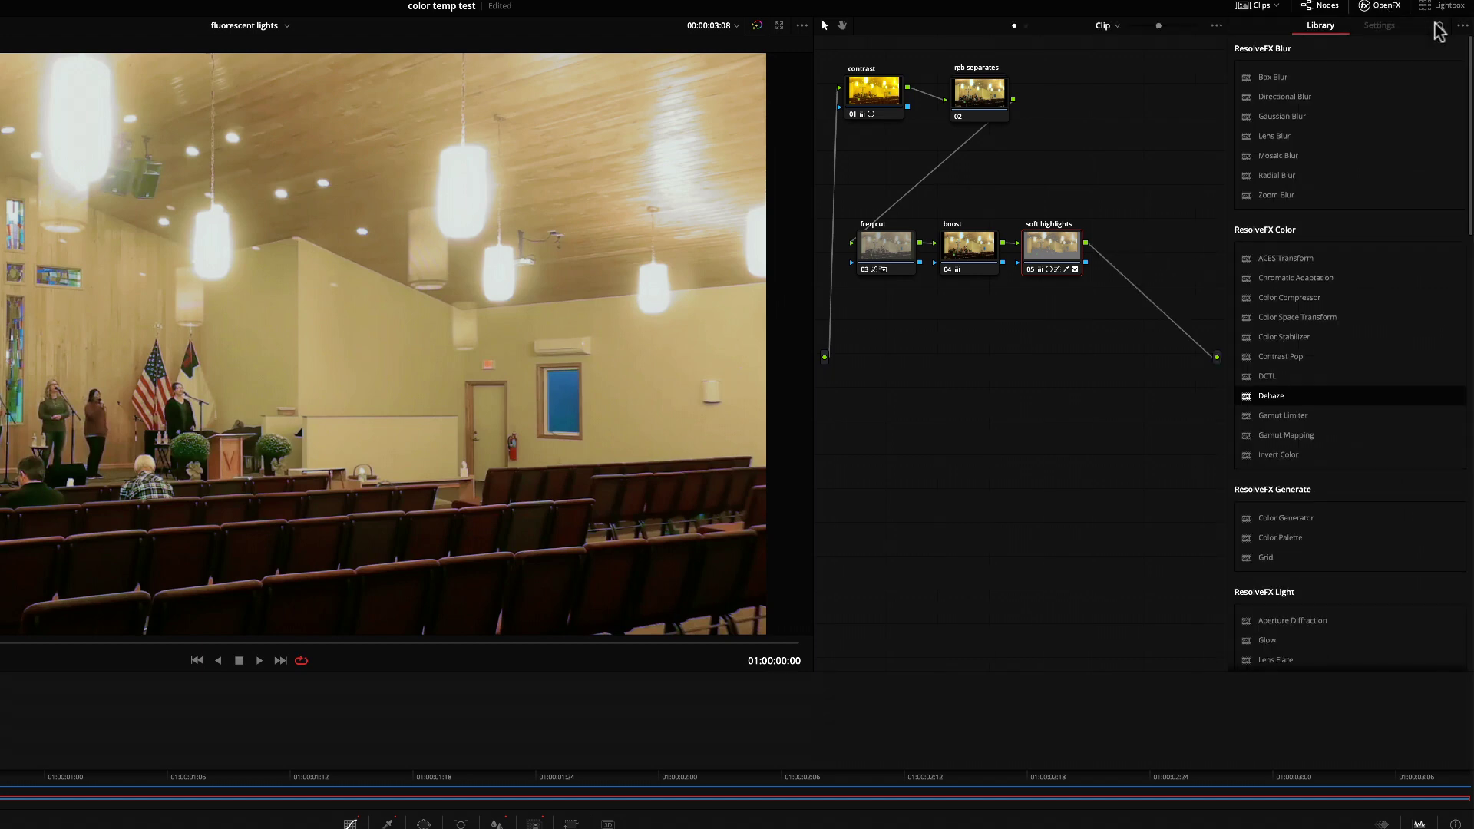
click(1439, 29)
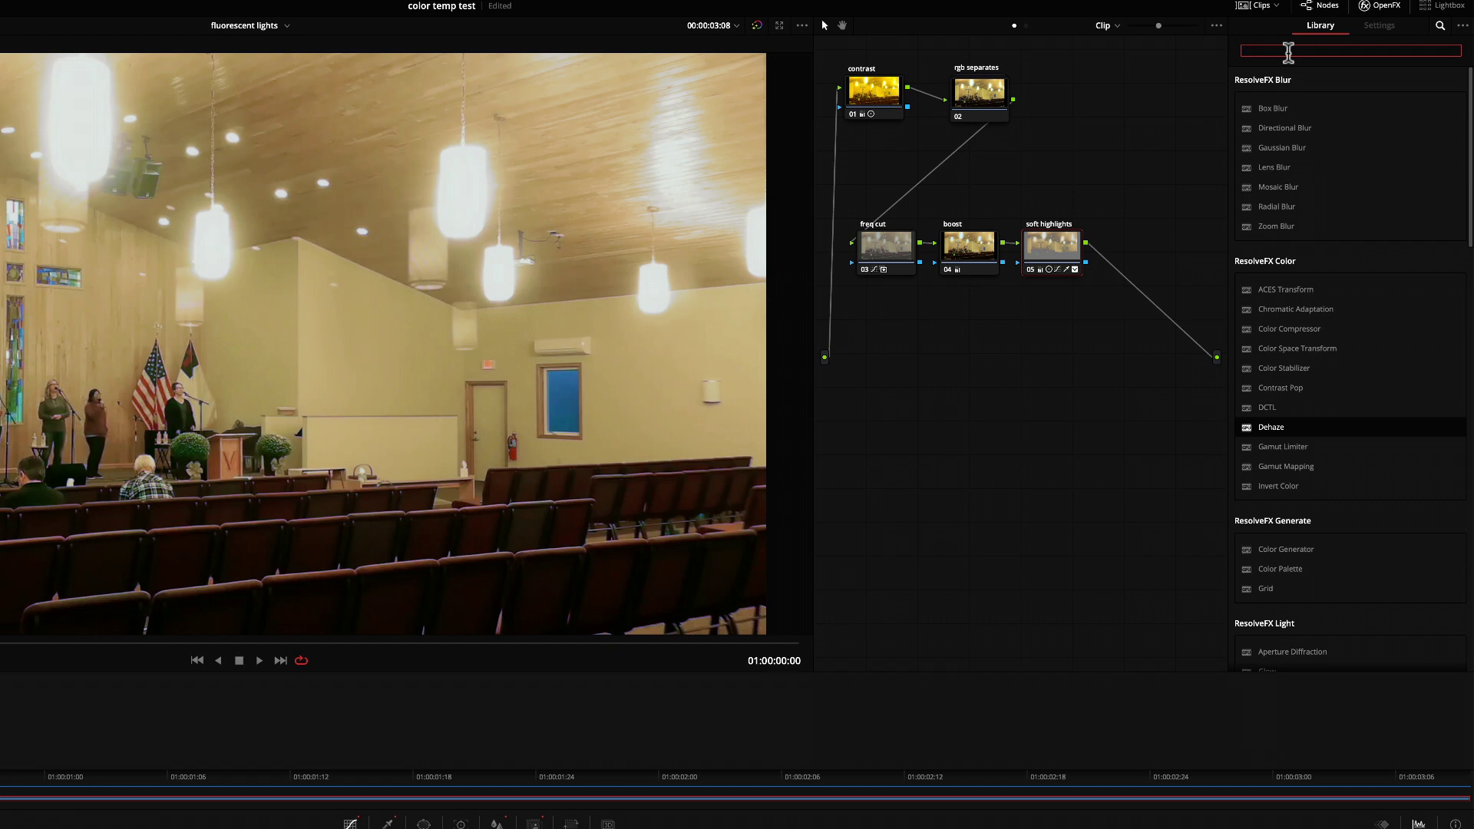
text(e)
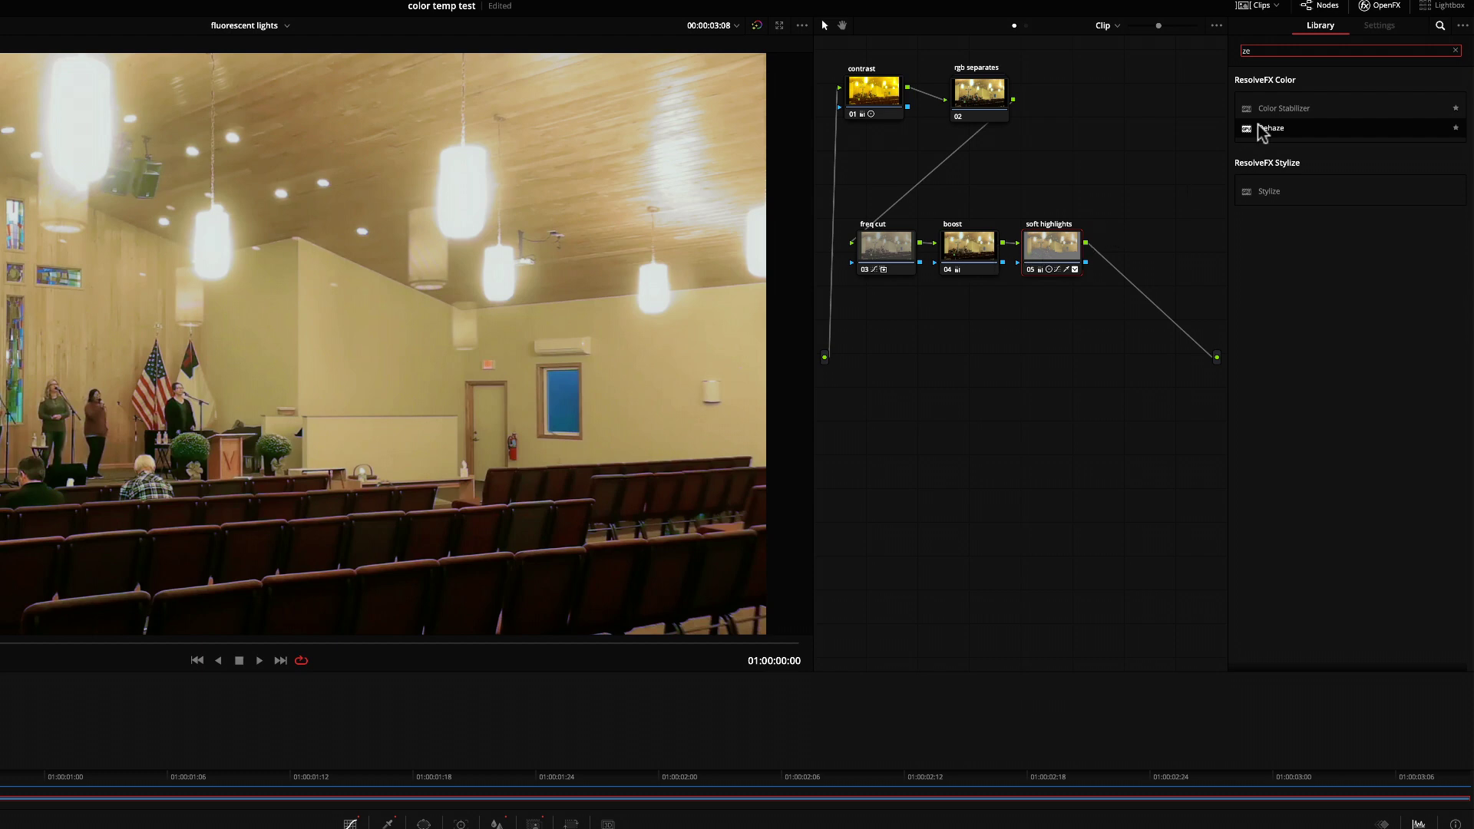
drag(1244, 131, 952, 164)
drag(1112, 122, 1139, 88)
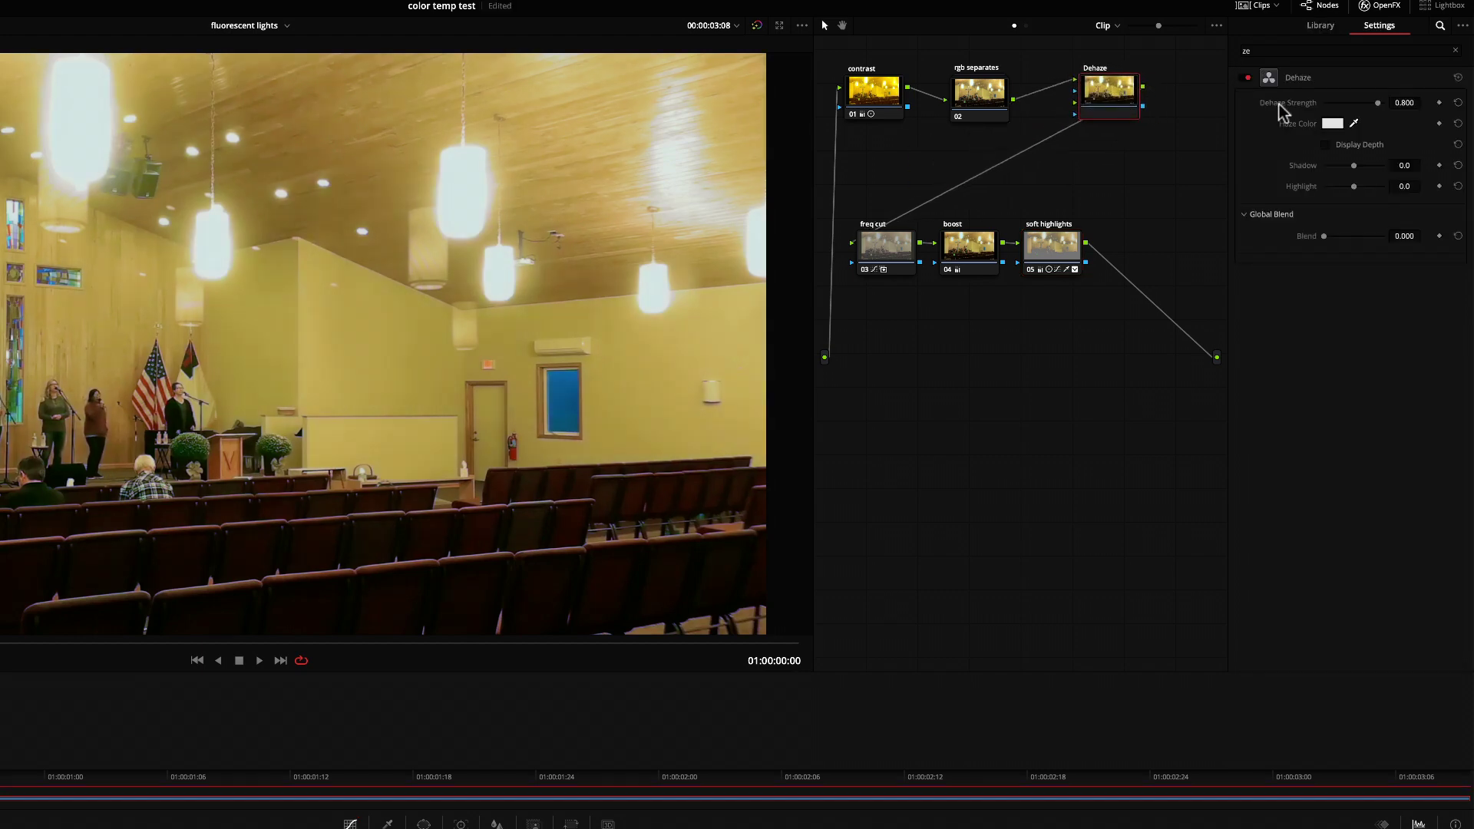
Sample the yellow low wall beside the stage as haze color, set dehaze strength 0.897, shadow -18.4 and highlight 28.6, and compare with the effect off.
click(1354, 124)
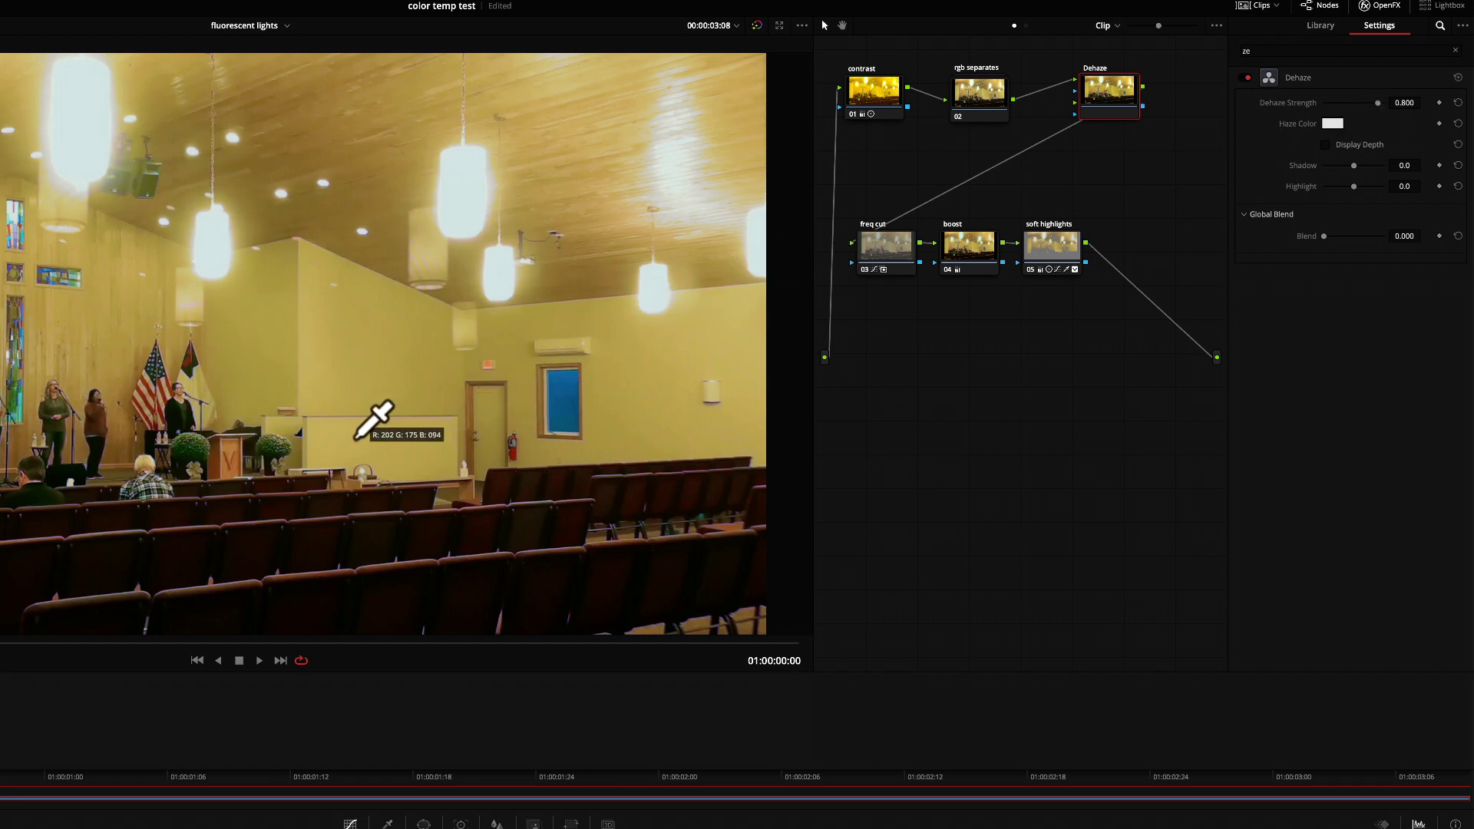
click(359, 437)
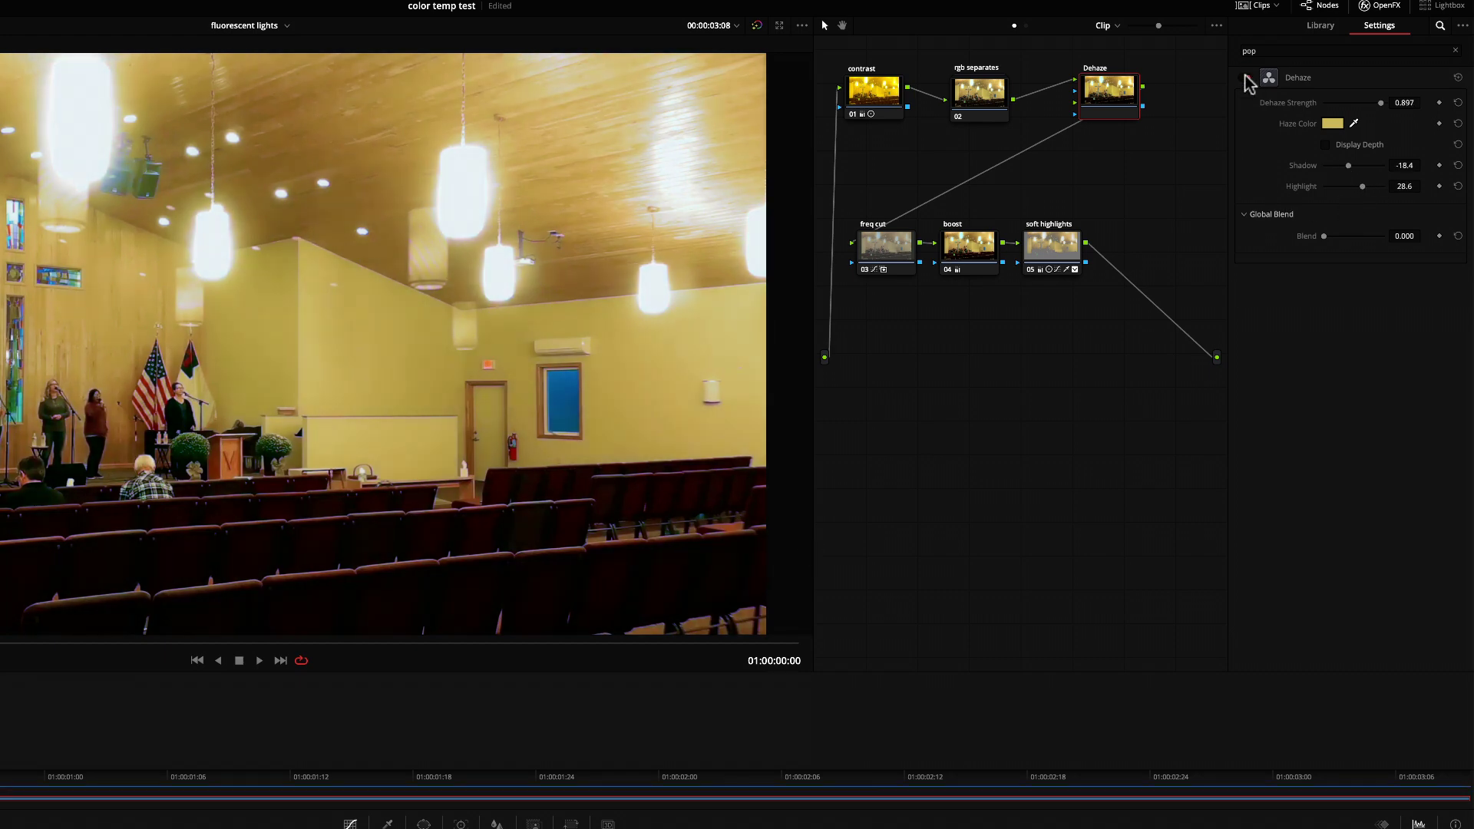
click(1245, 77)
click(1246, 77)
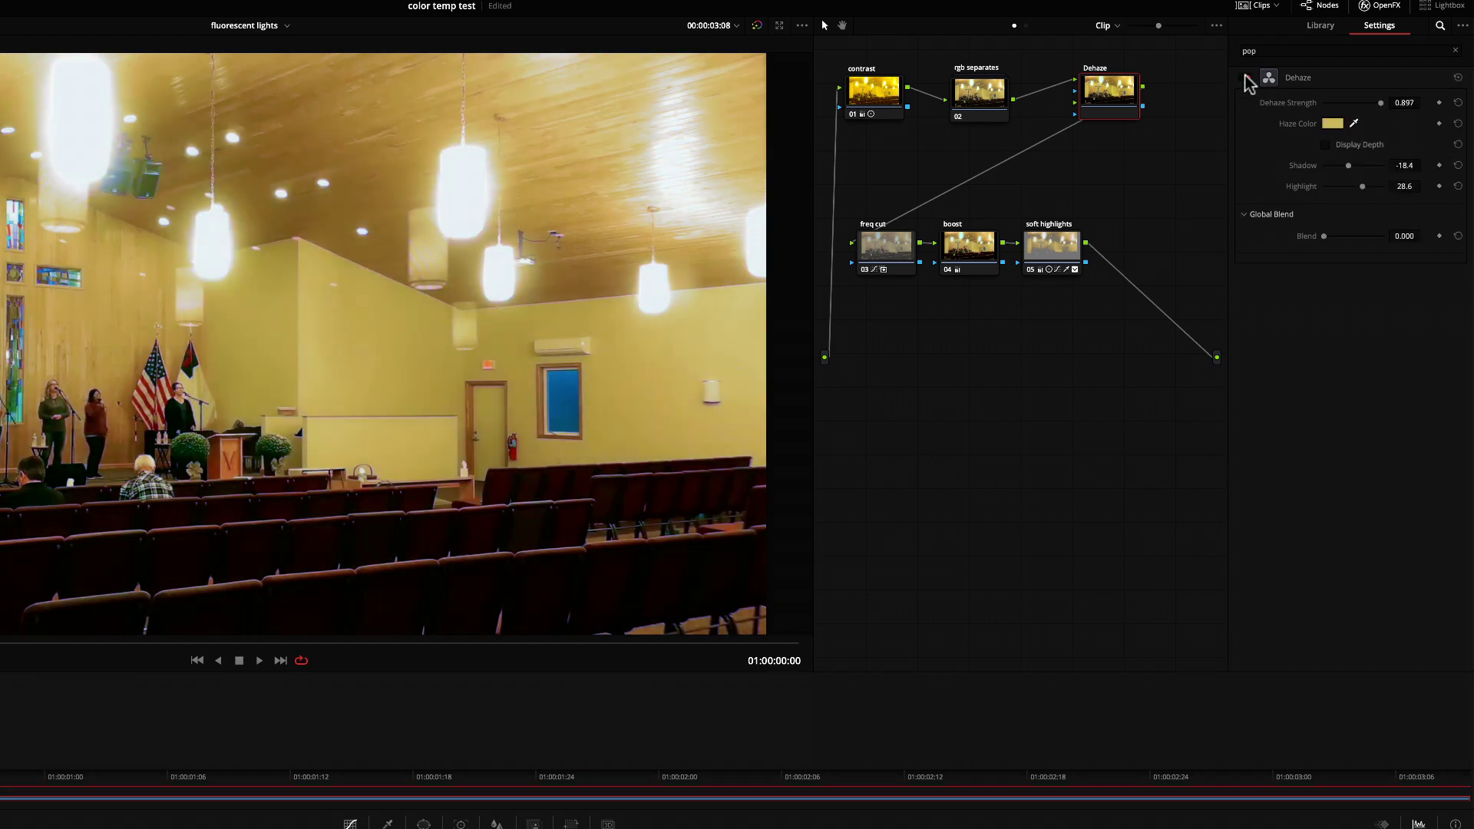
Find the Contrast Pop effect by searching for "pop" and insert it as a node after soft highlights.
click(1322, 25)
click(1294, 50)
text(pop)
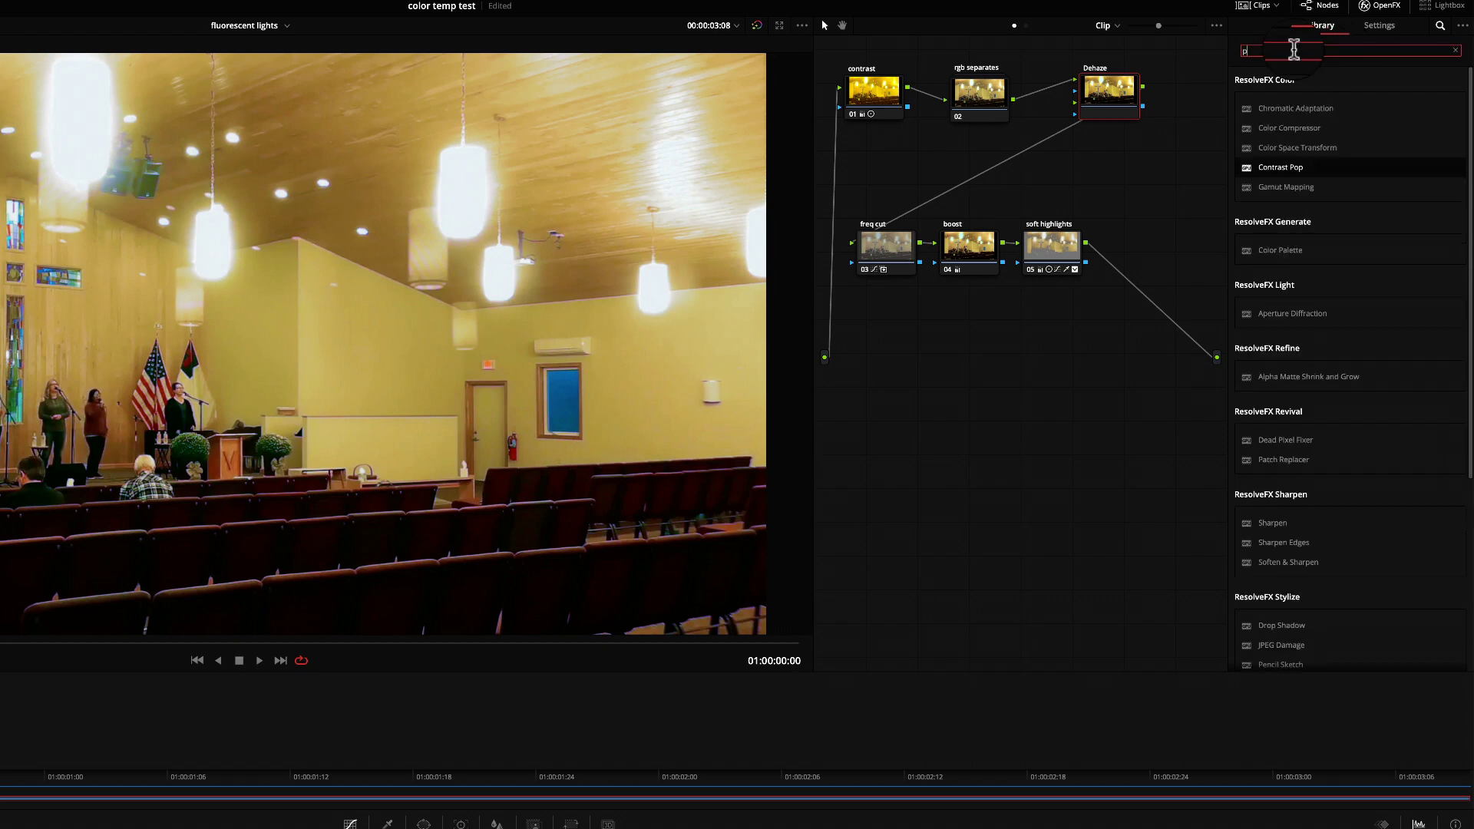
drag(1274, 108, 1131, 290)
drag(898, 353, 894, 346)
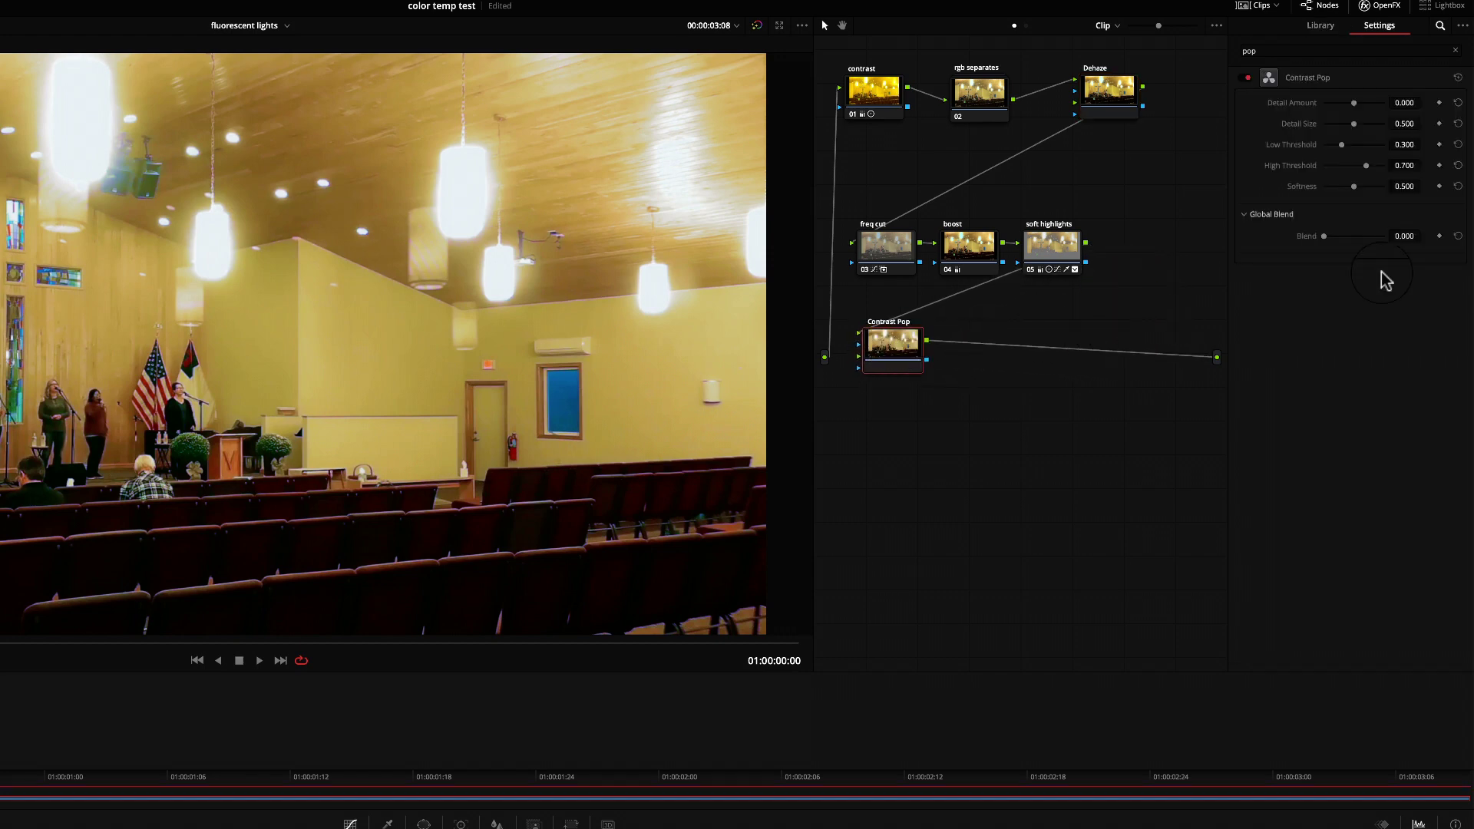
Set Contrast Pop to detail amount 0.061, detail size 0.704, low threshold 0 and high threshold 1, and compare with the effect off.
click(1347, 102)
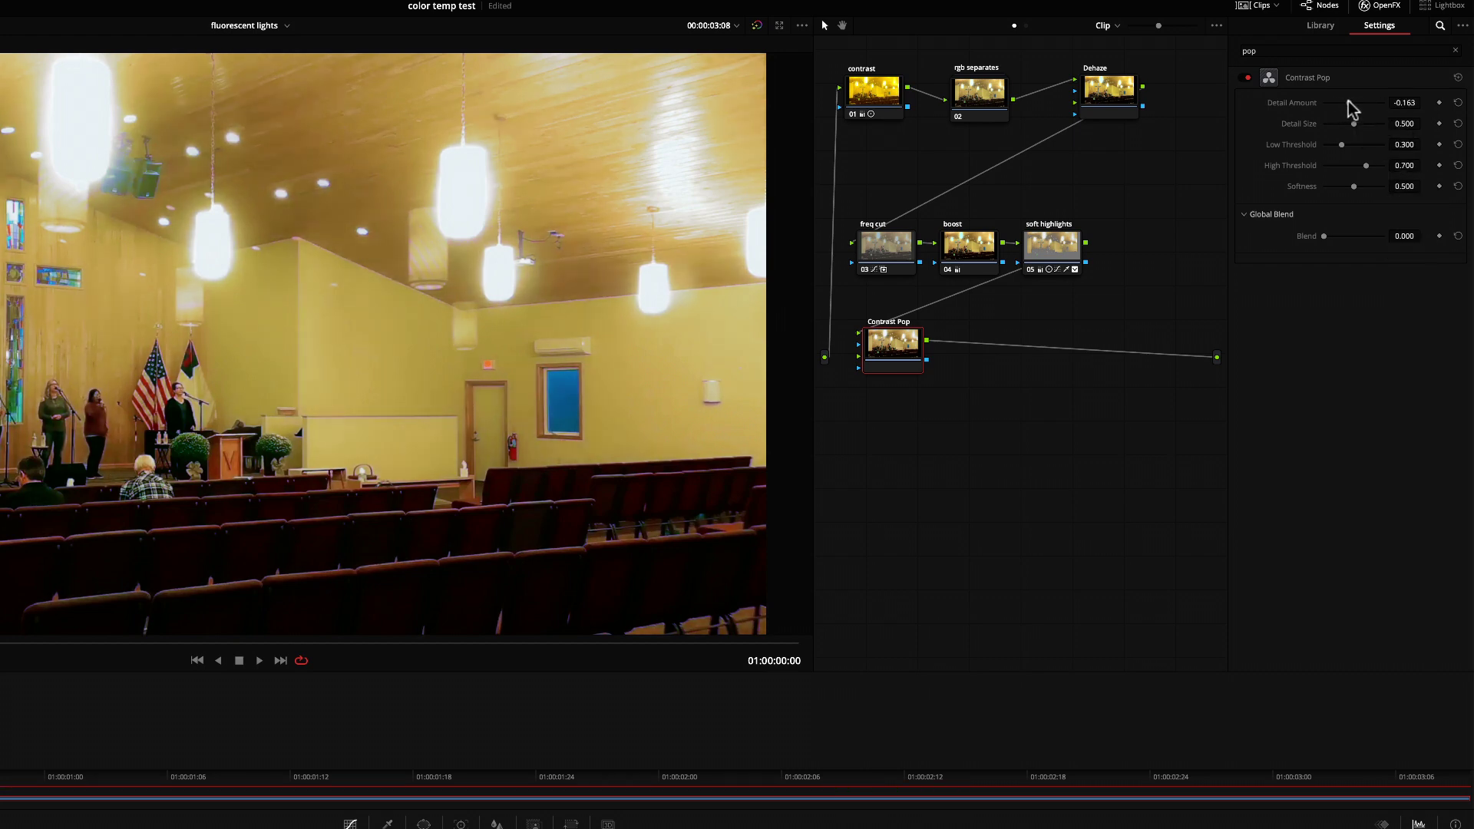
drag(1349, 100, 1355, 101)
drag(1354, 124, 1413, 166)
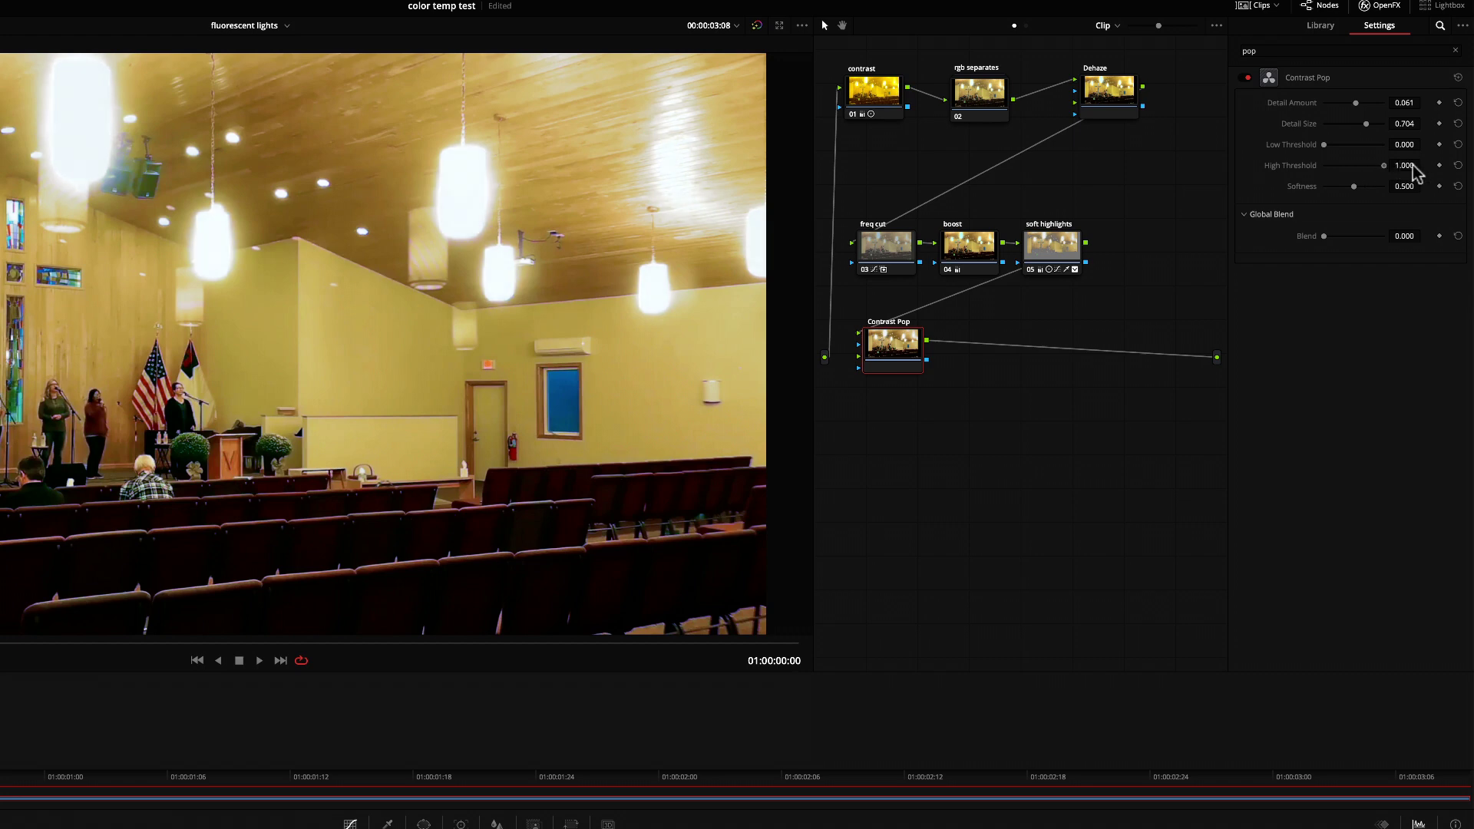
click(1246, 75)
click(1246, 76)
click(1247, 77)
click(1247, 77)
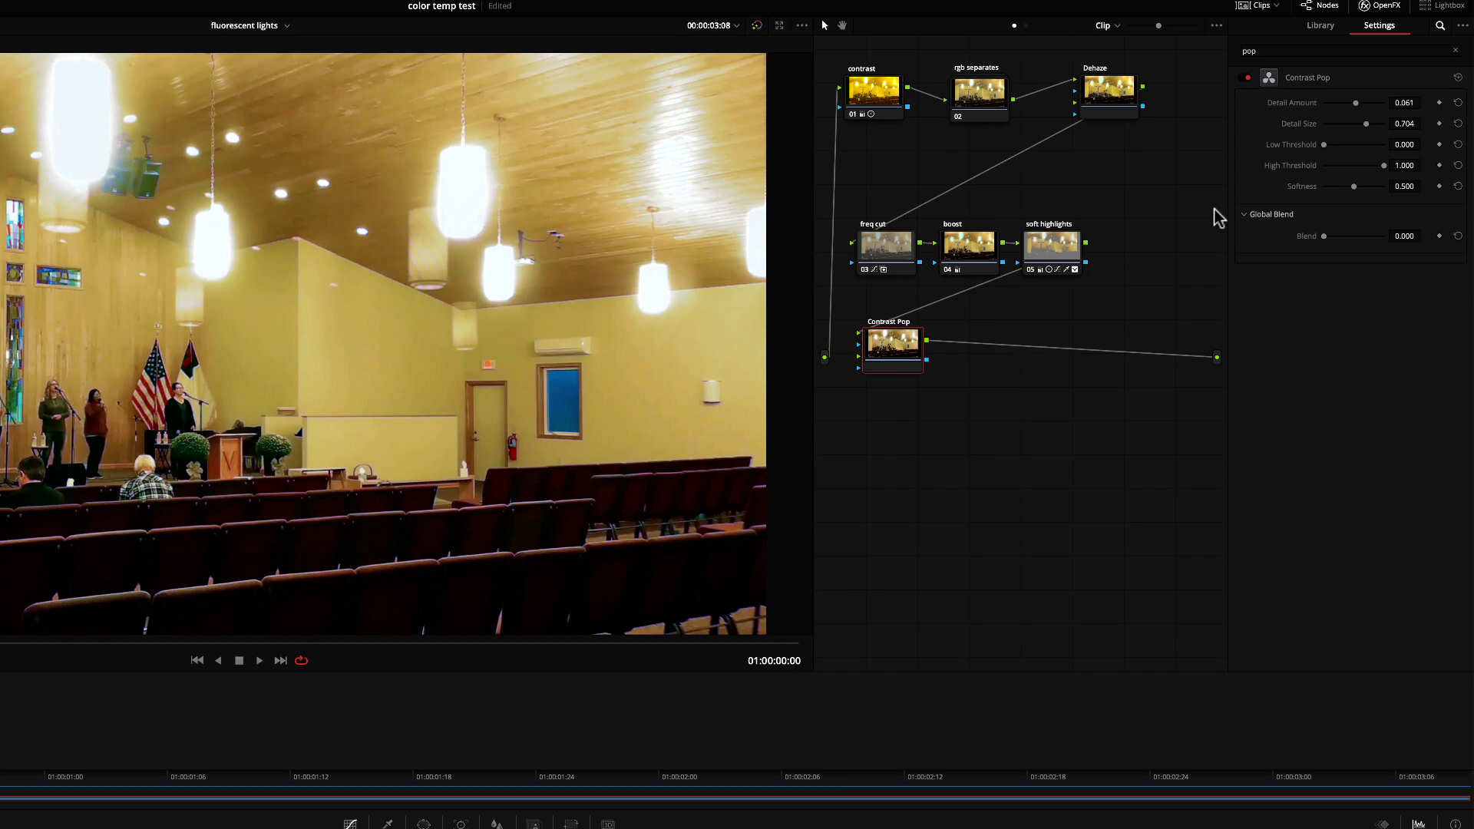
Clear the effect search and insert the Filmworkz DVO Chroma effect as a node after Contrast Pop.
click(1320, 25)
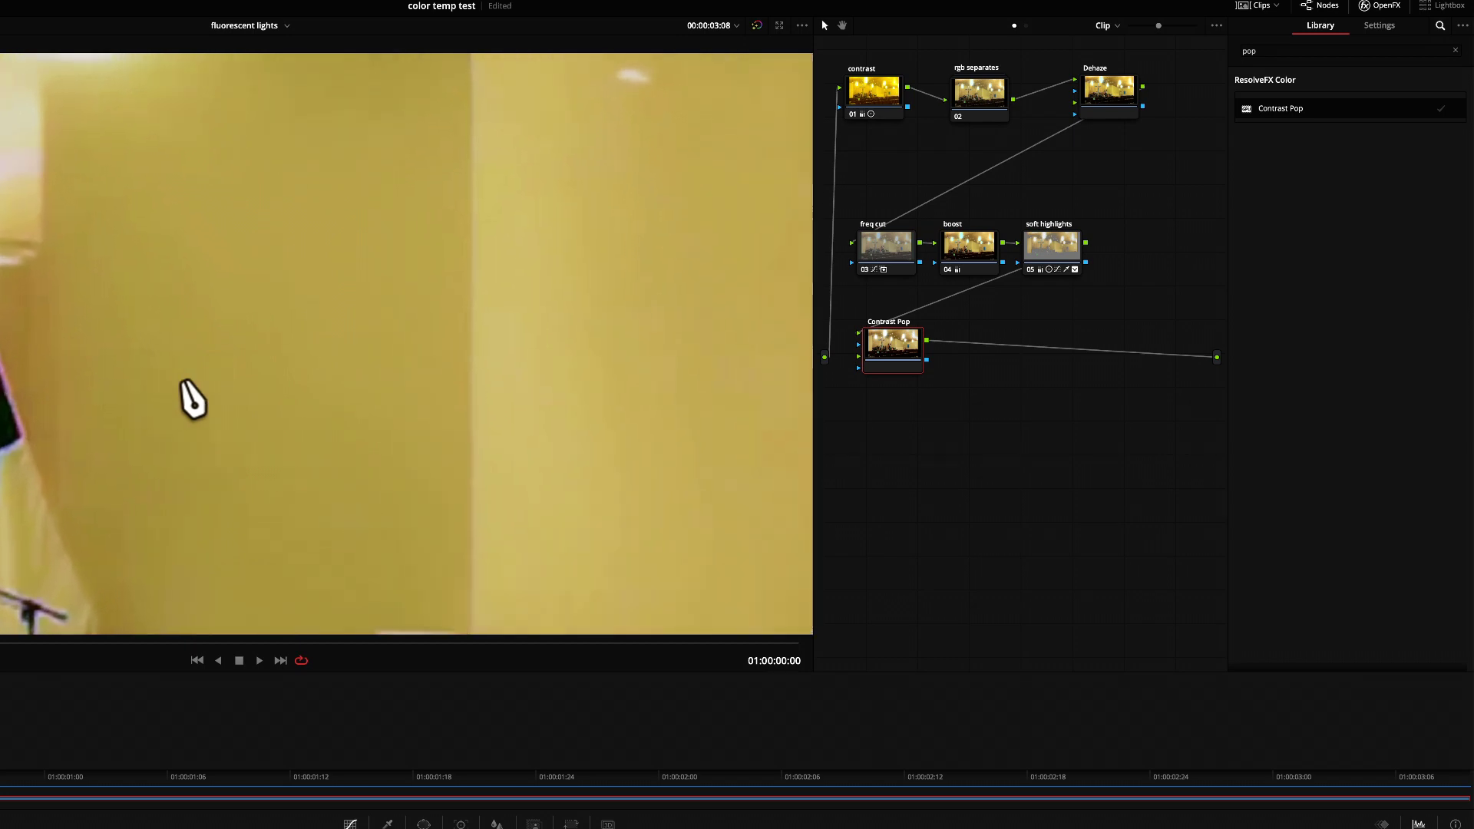
click(1455, 51)
scroll(1272, 508, down, 5)
scroll(1272, 507, down, 10)
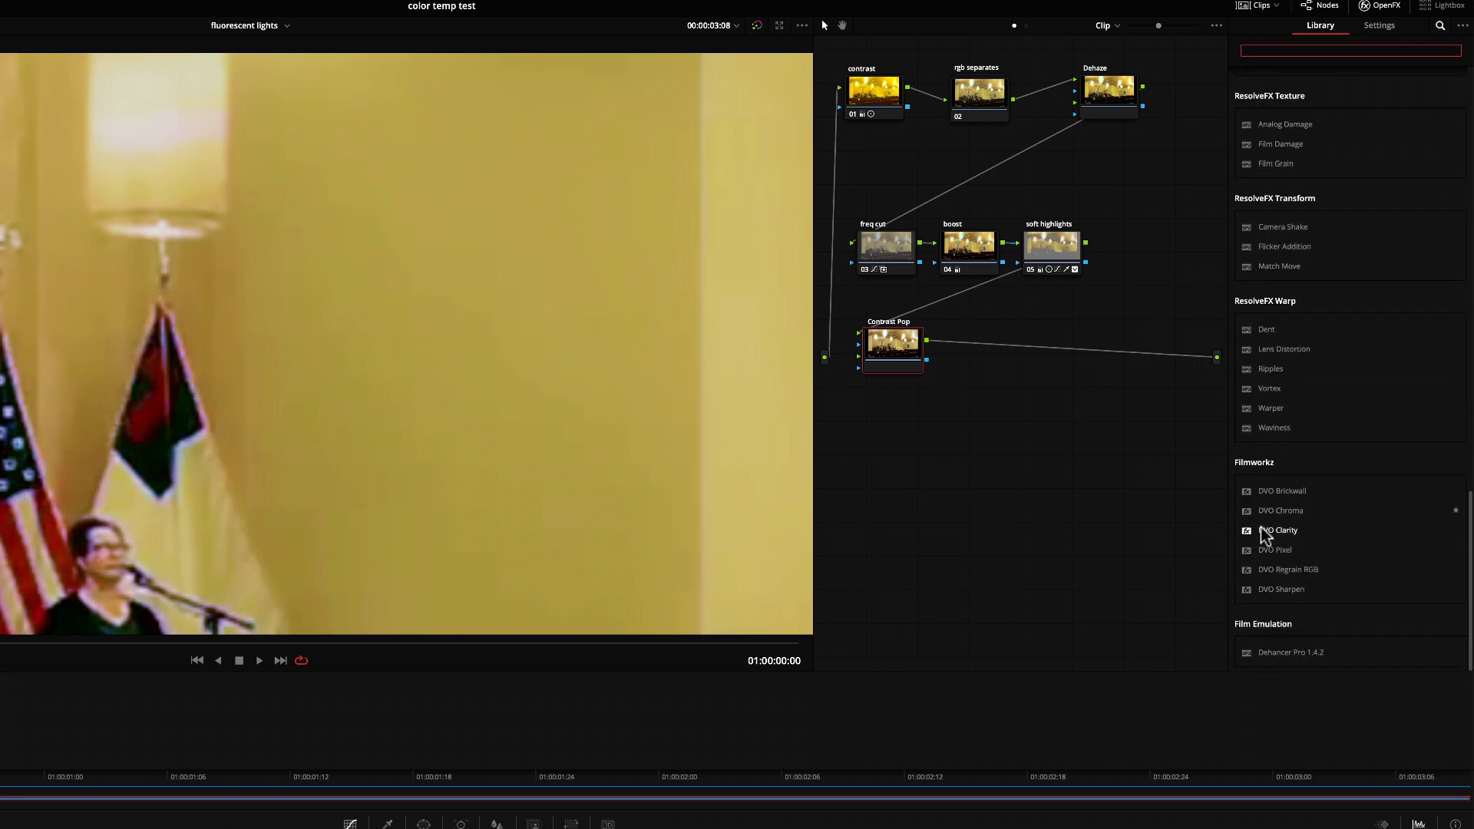
drag(1265, 510, 1007, 349)
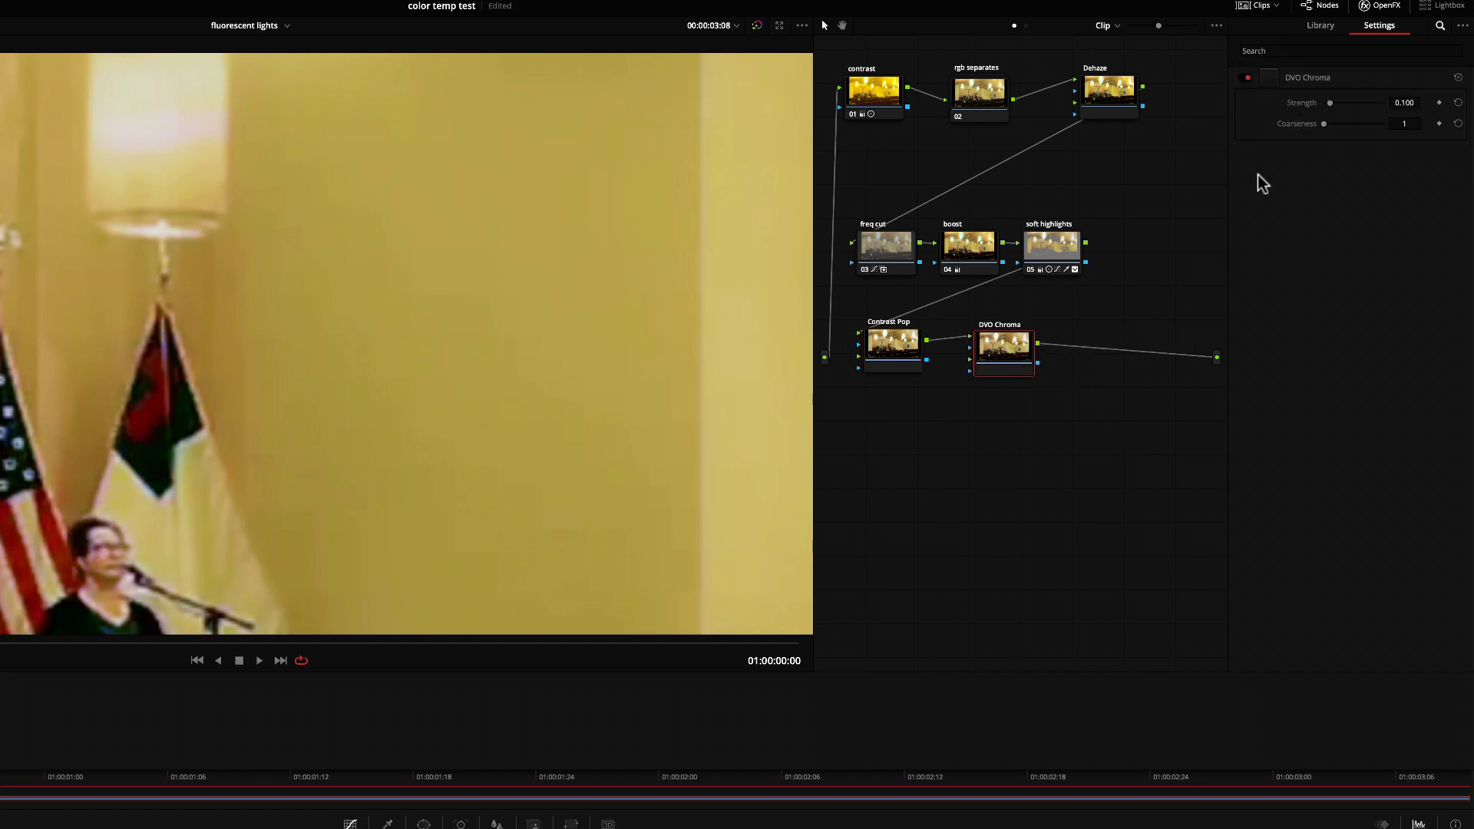
Raise the DVO Chroma strength to about 0.27 and toggle the effect to check the chroma noise reduction.
drag(1336, 117, 1340, 117)
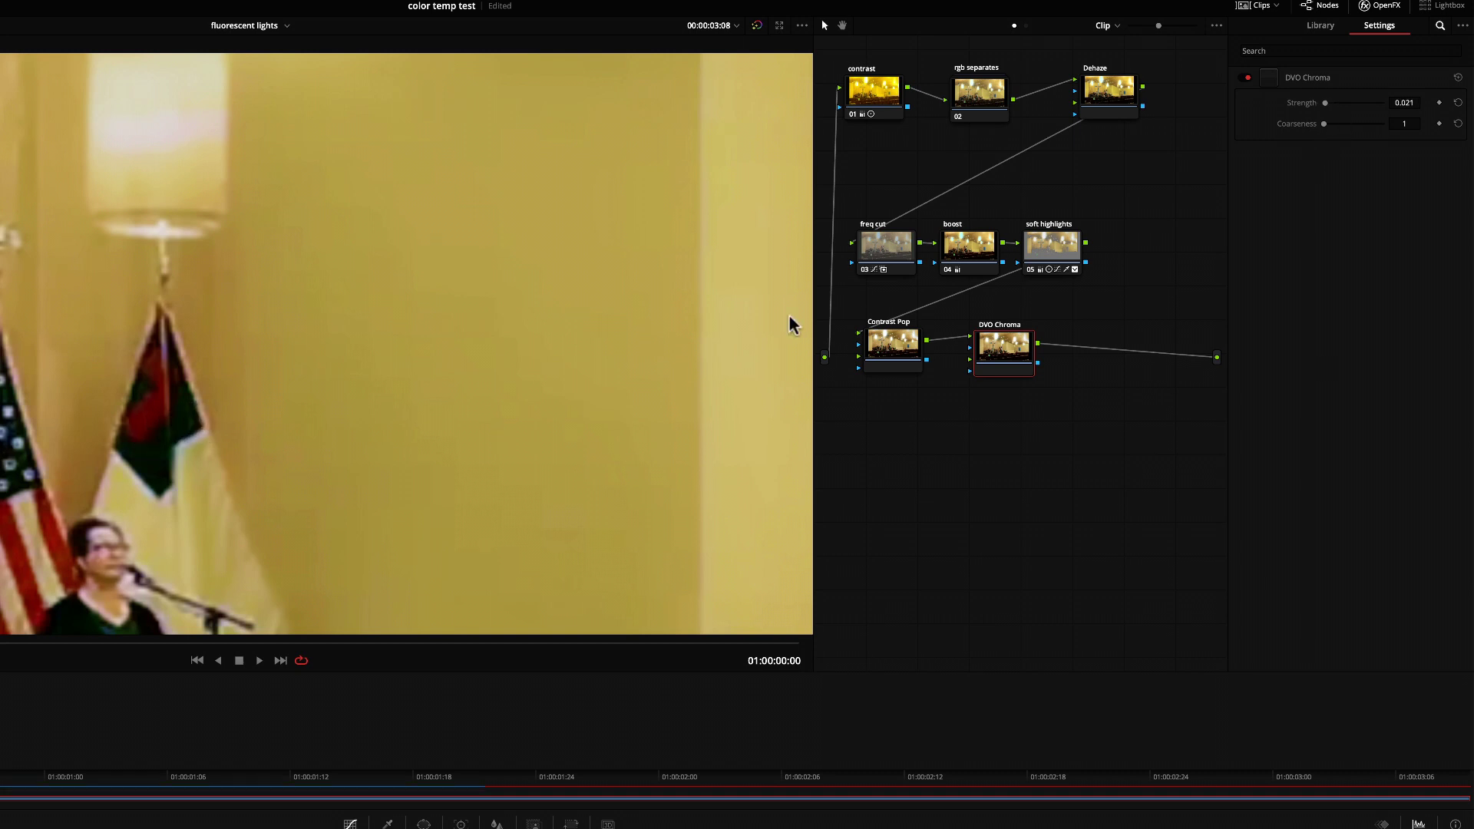
click(1246, 77)
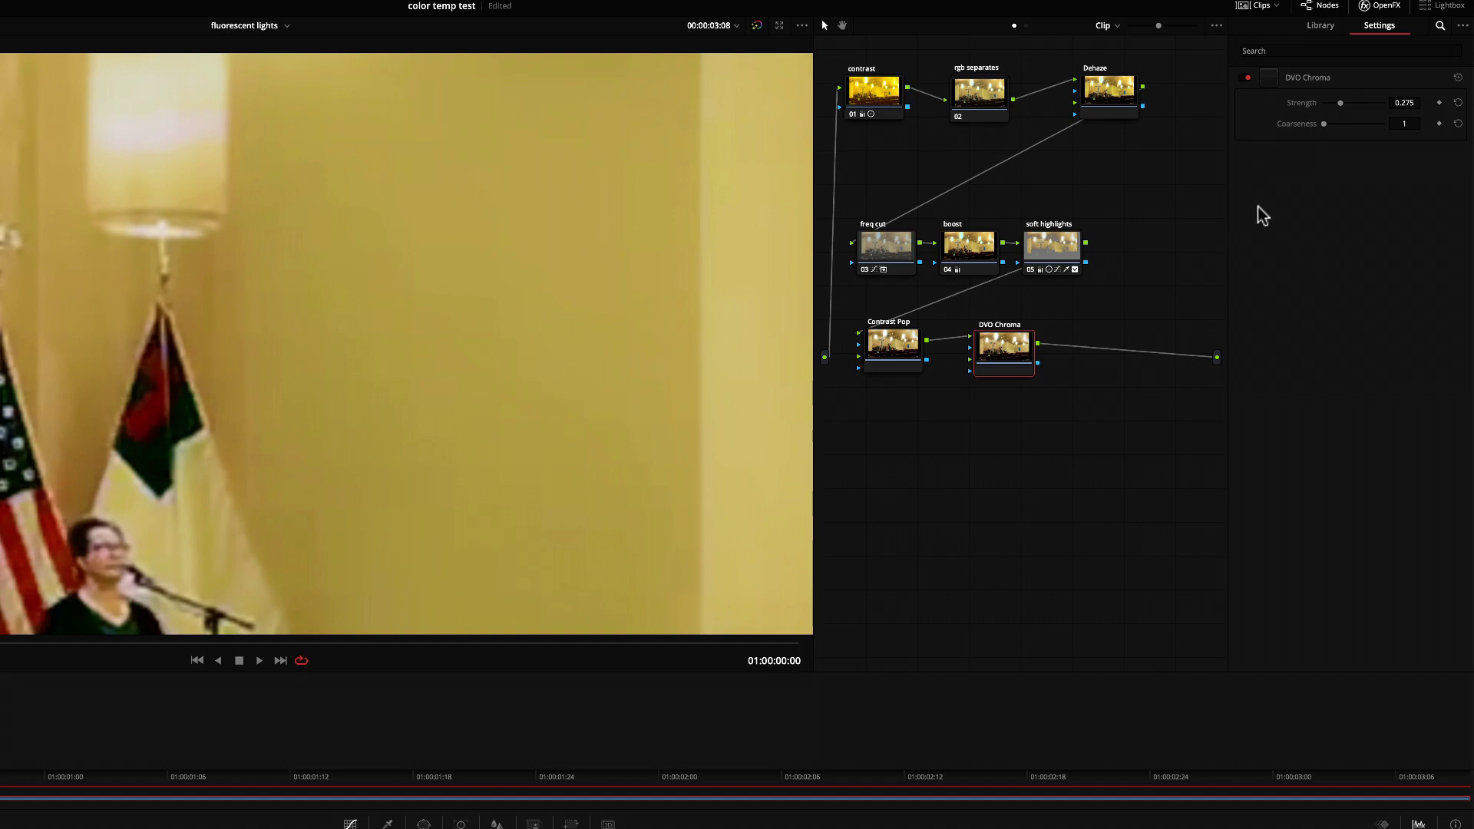
scroll(250, 461, down, 3)
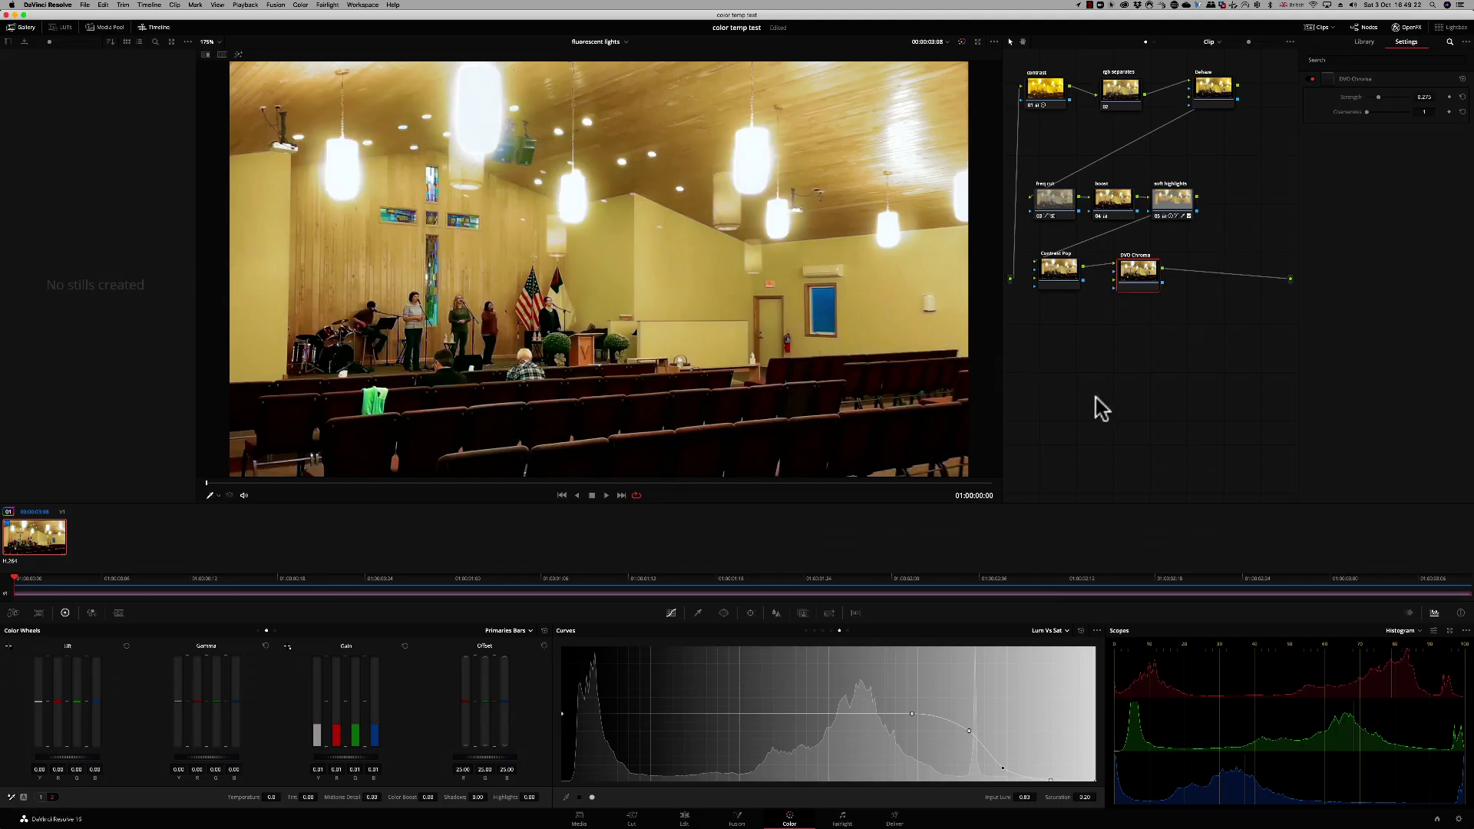
Raise the key output gain of the freq cut node to about 0.7.
click(1054, 201)
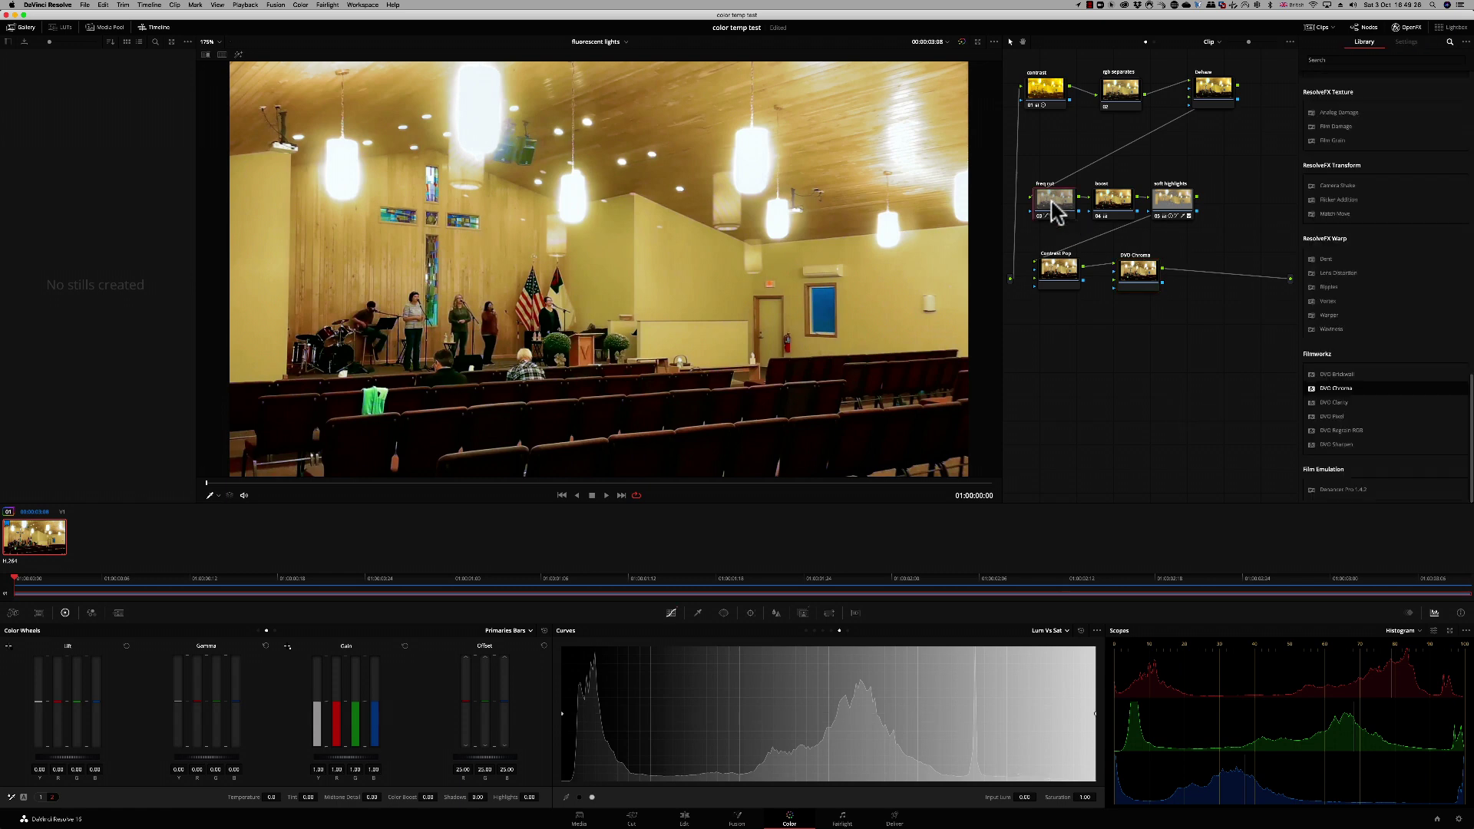
click(803, 613)
drag(1008, 720, 1019, 721)
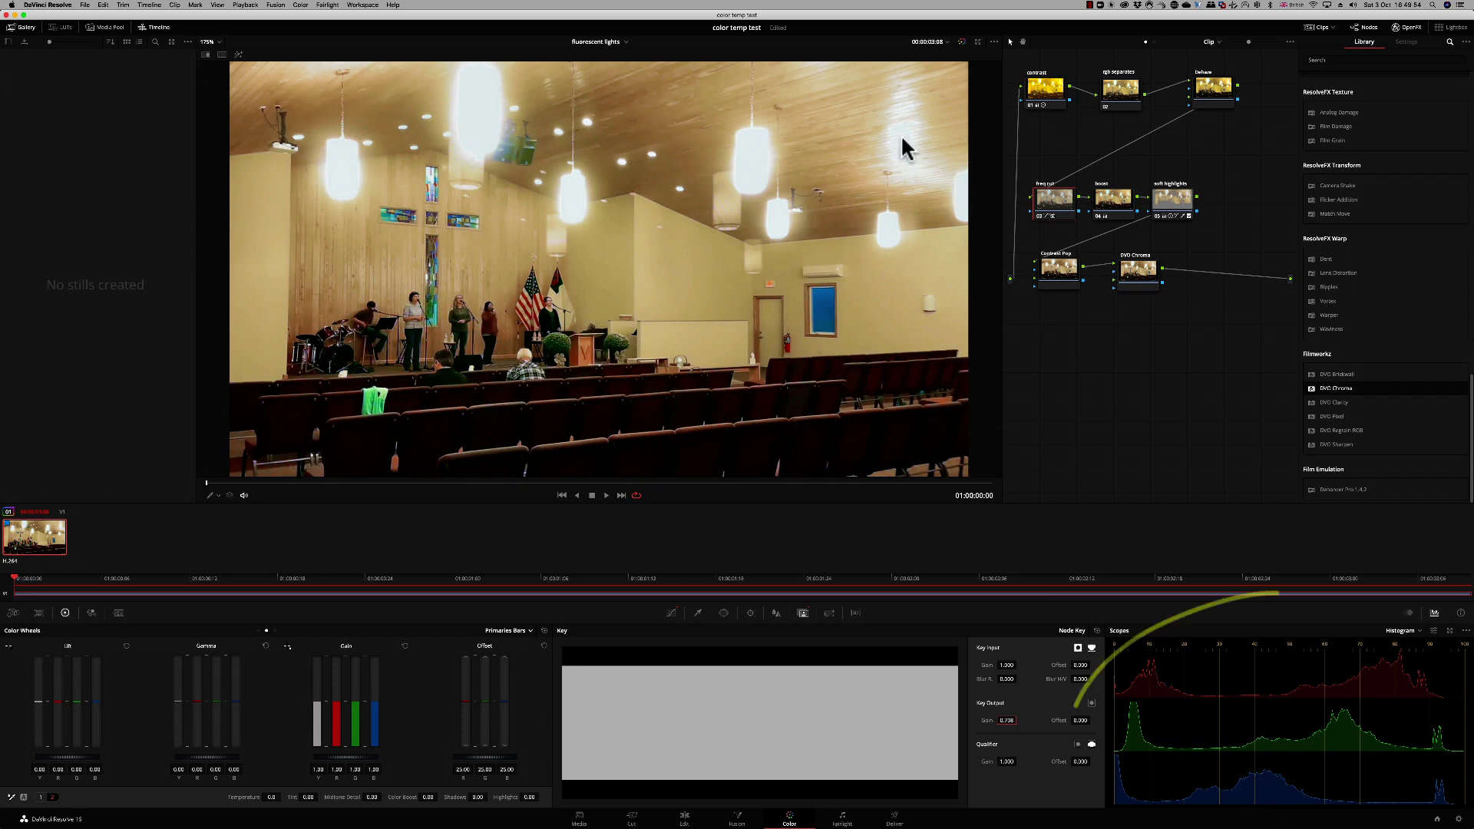
Compare the clip with and without the grade on the histogram and on the vectorscope.
click(962, 42)
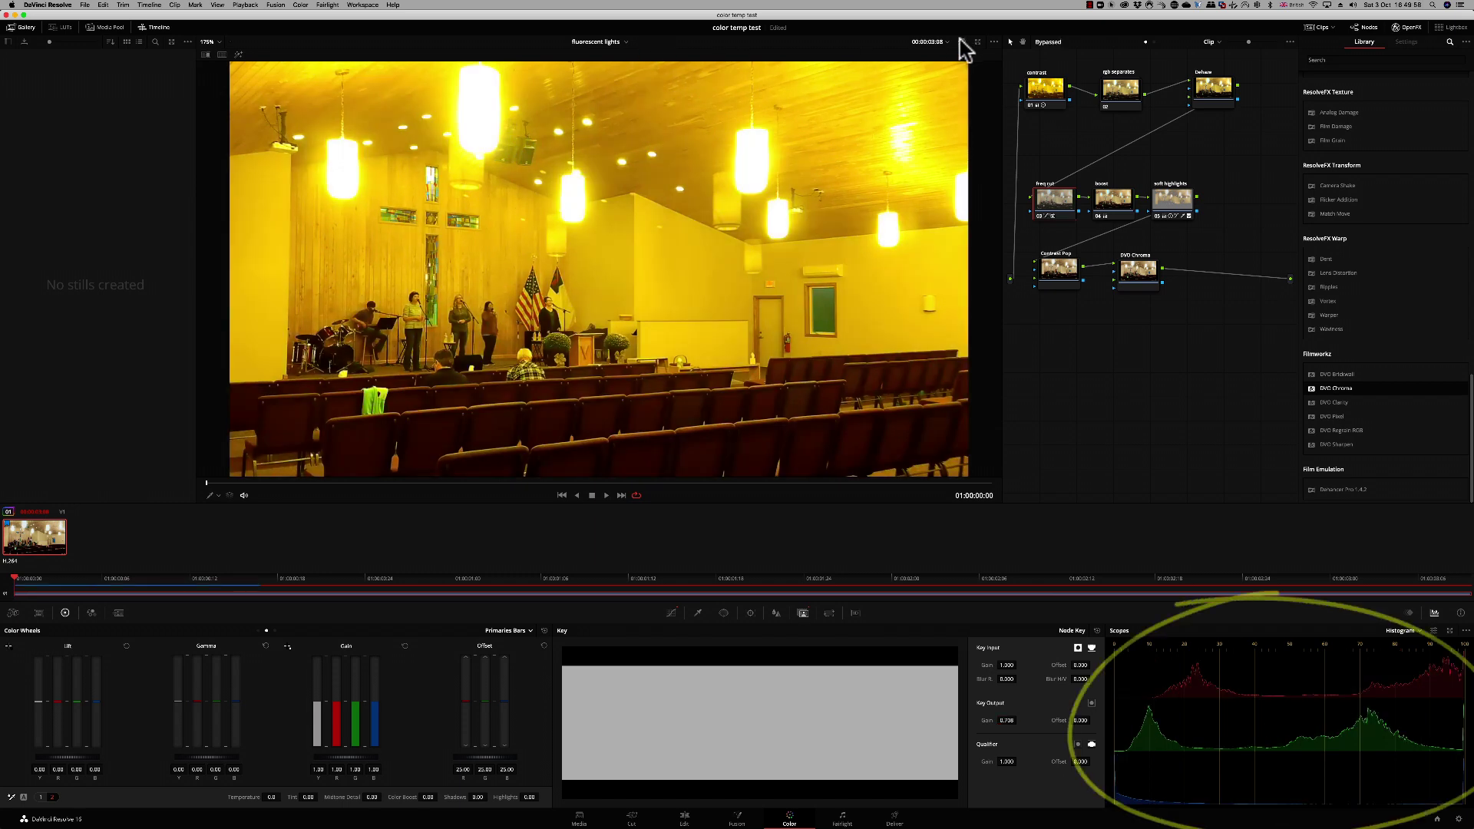
key(shift+d)
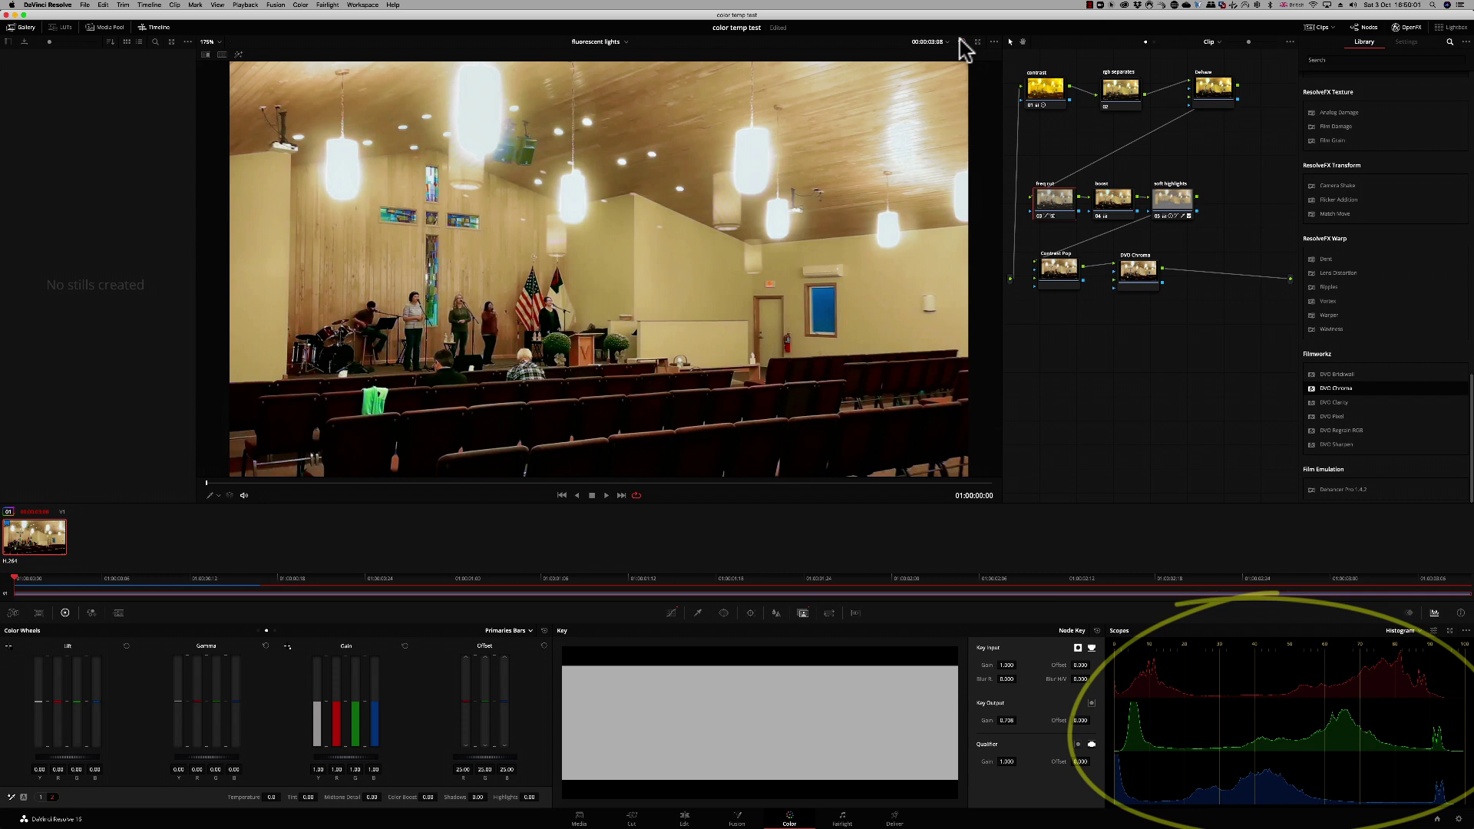
click(1409, 630)
click(1422, 658)
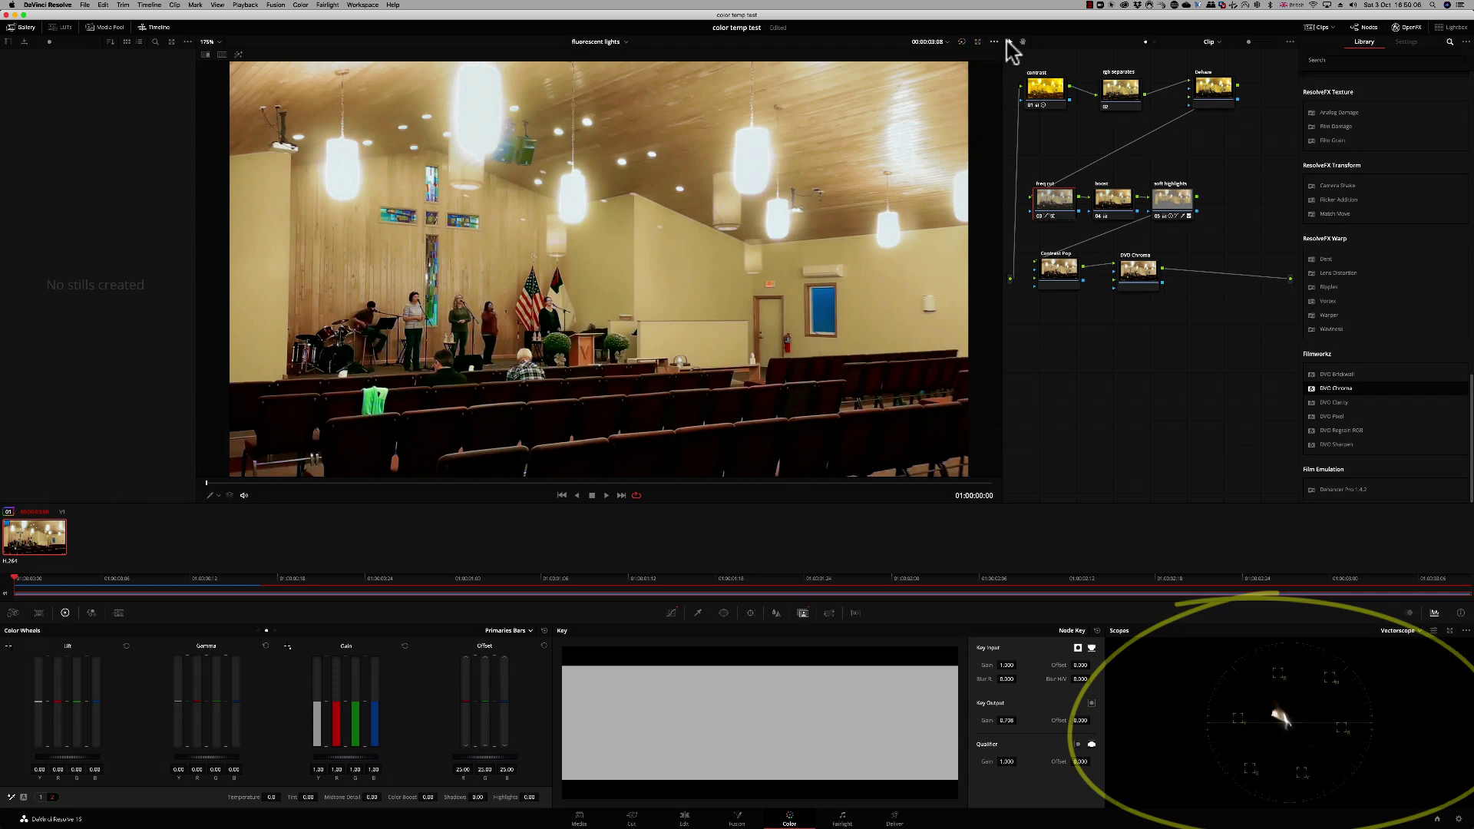
key(shift+d)
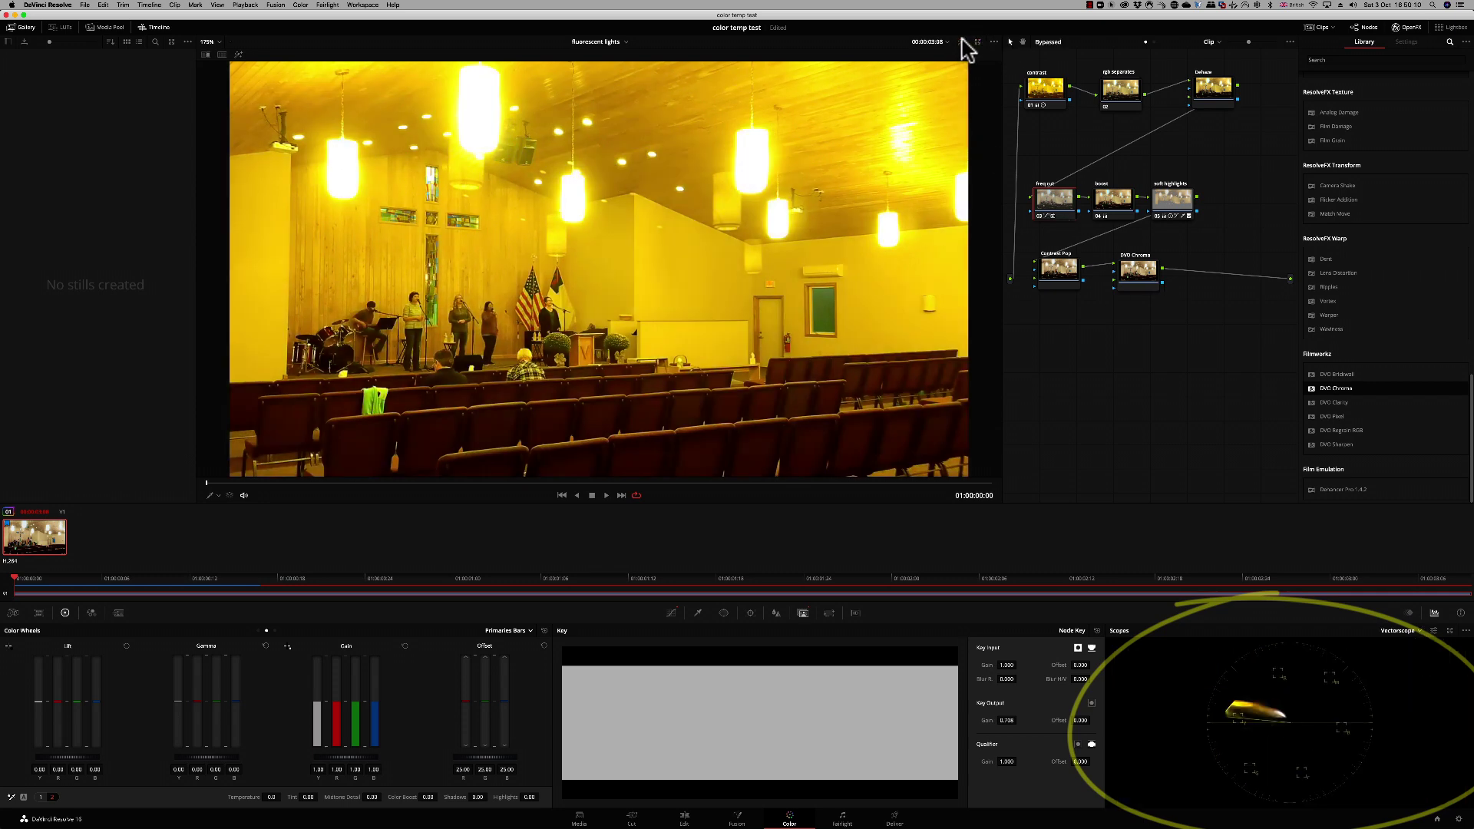
click(963, 40)
Switch the scope to CIE Chromaticity and compare the clip with and without the grade.
click(1409, 630)
click(1417, 695)
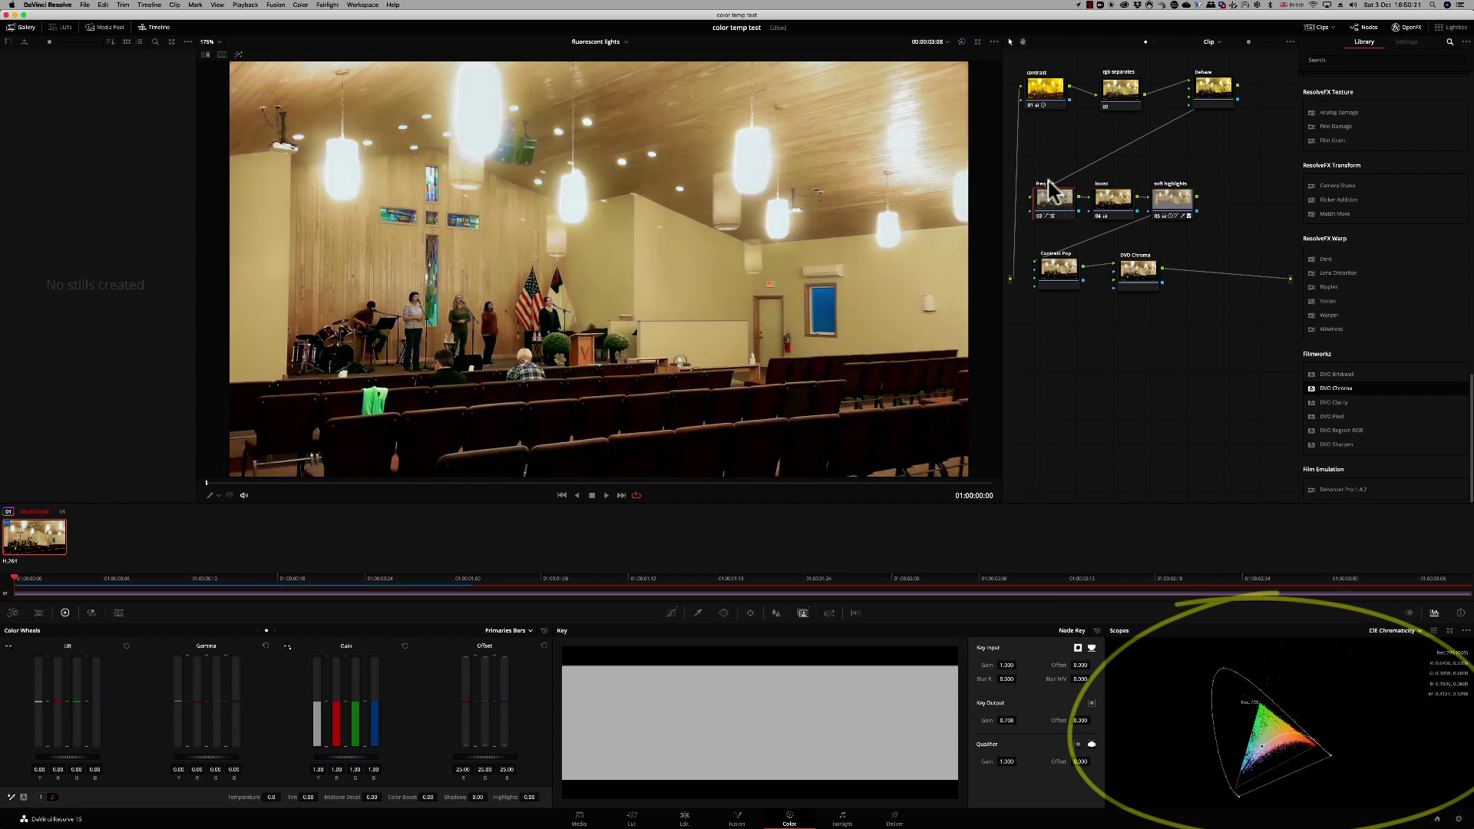
click(962, 42)
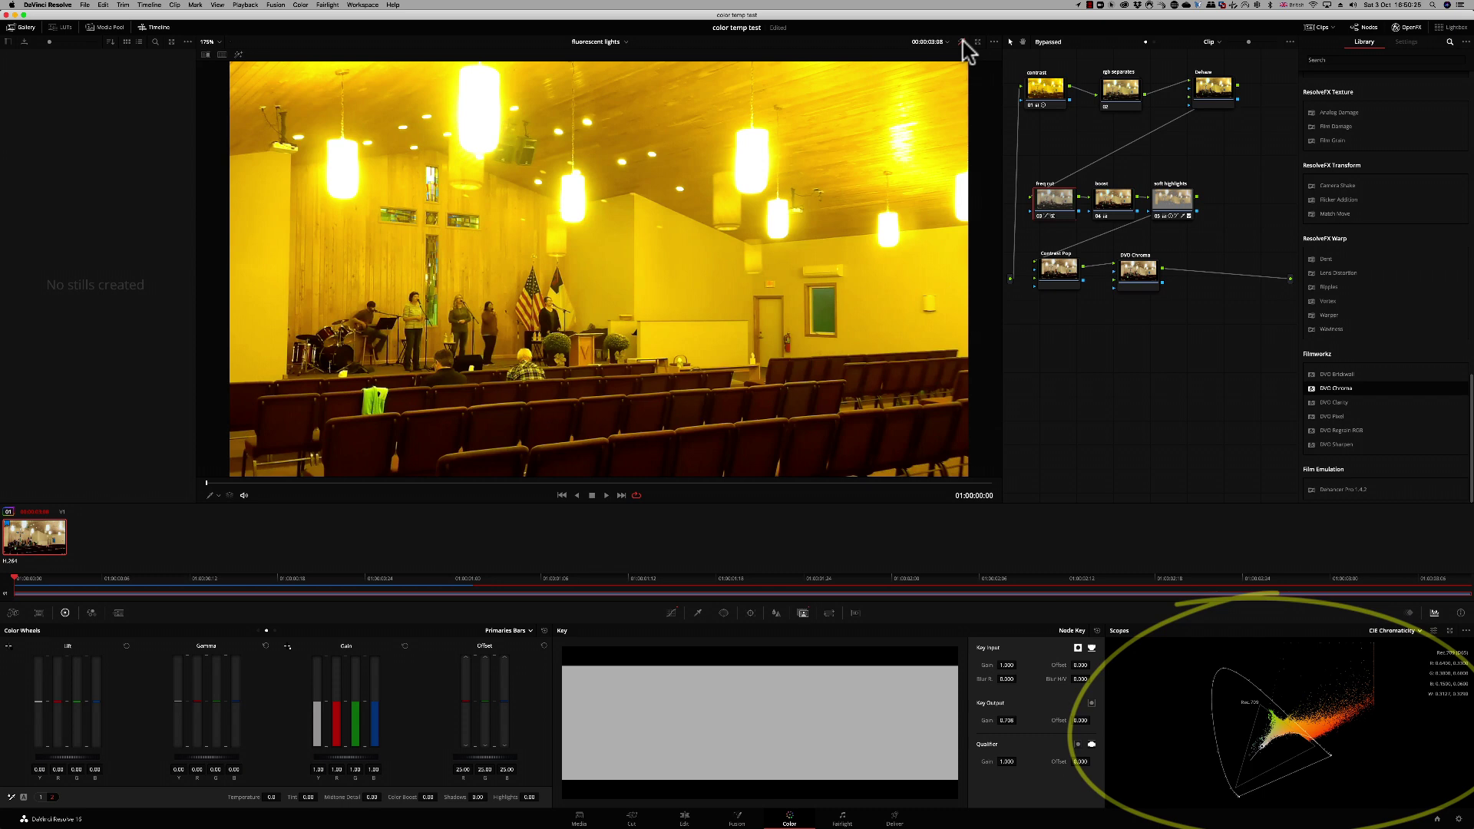
click(963, 42)
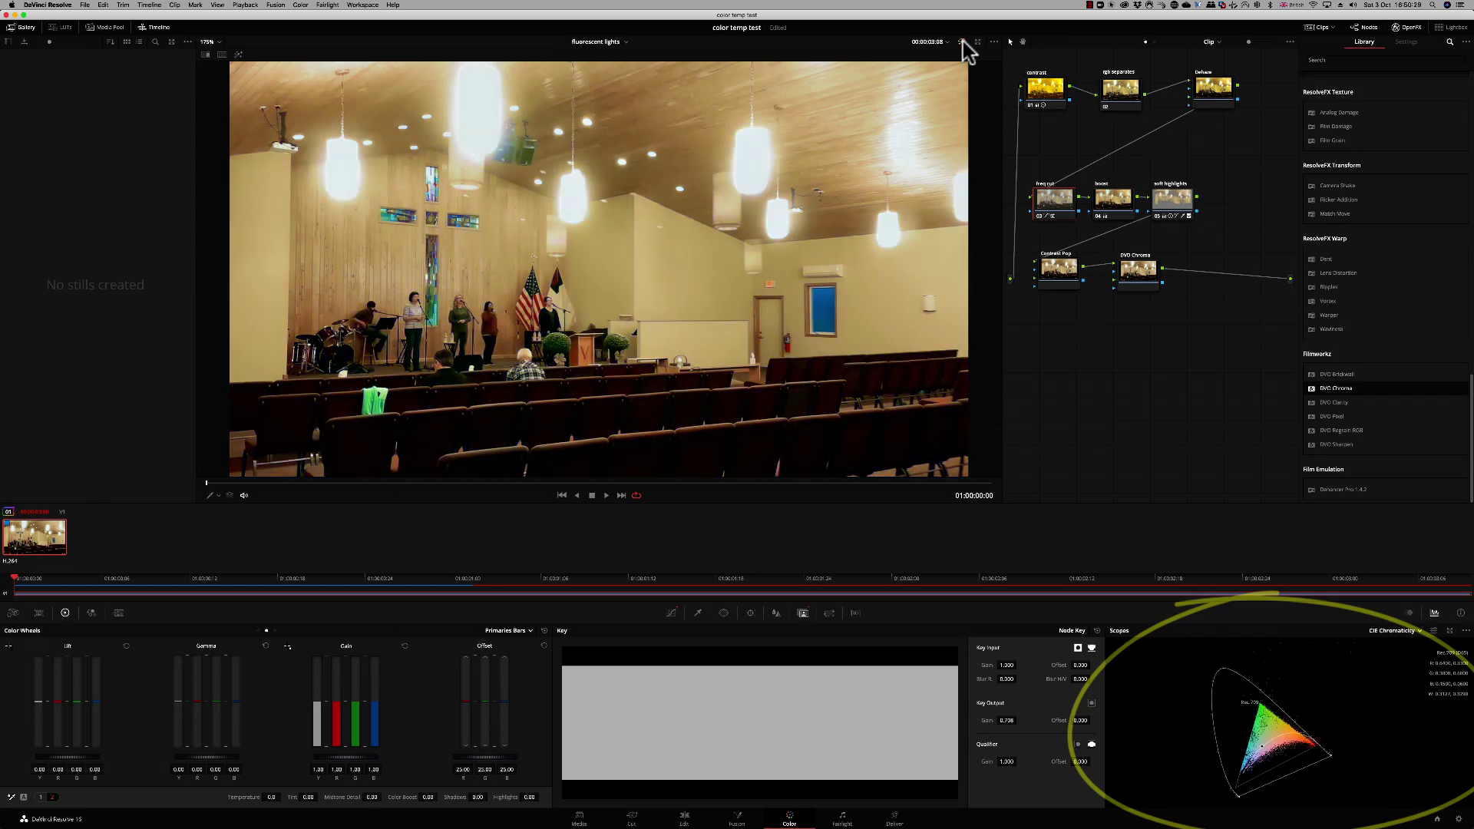